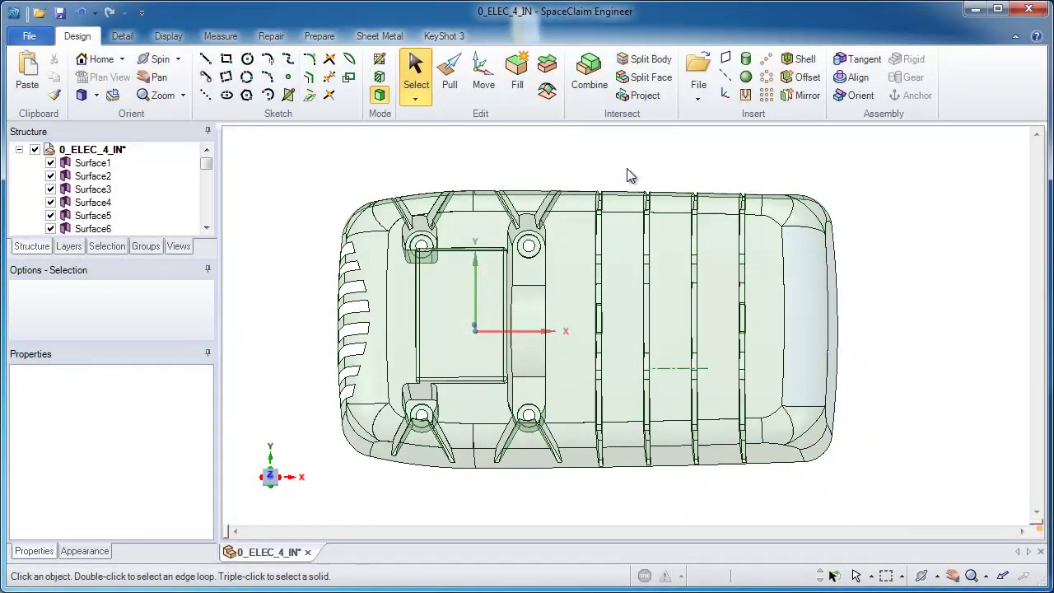
Step: Select the electrode's 17 surface bodies and switch to the home trimetric view
left_click(672, 482)
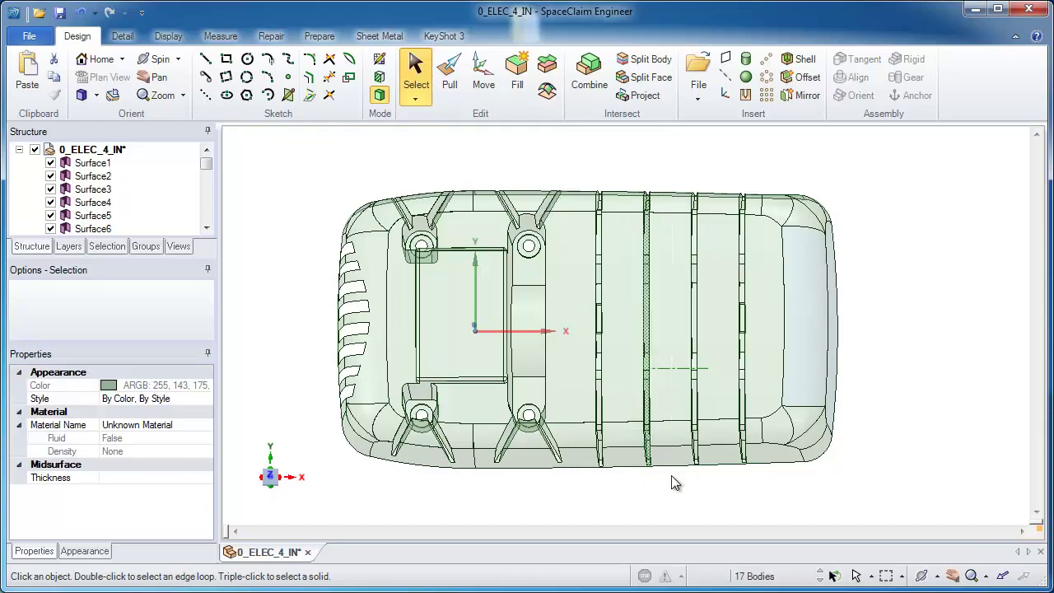
key("h")
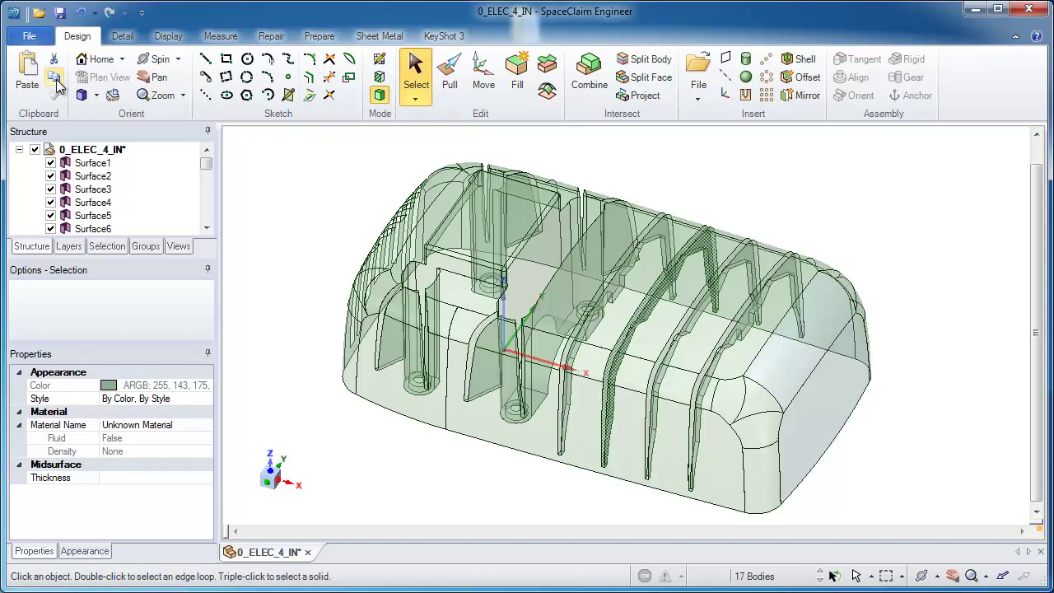
Step: Create a new design, Design1, and paste the 17 electrode surfaces into it
left_click(37, 39)
mouse_move(49, 66)
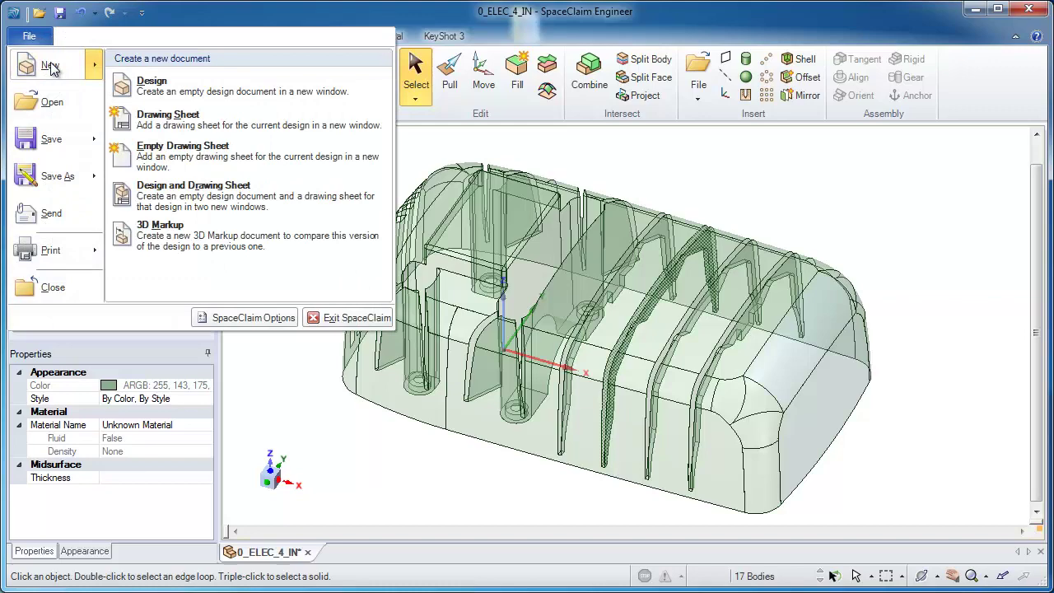
left_click(150, 86)
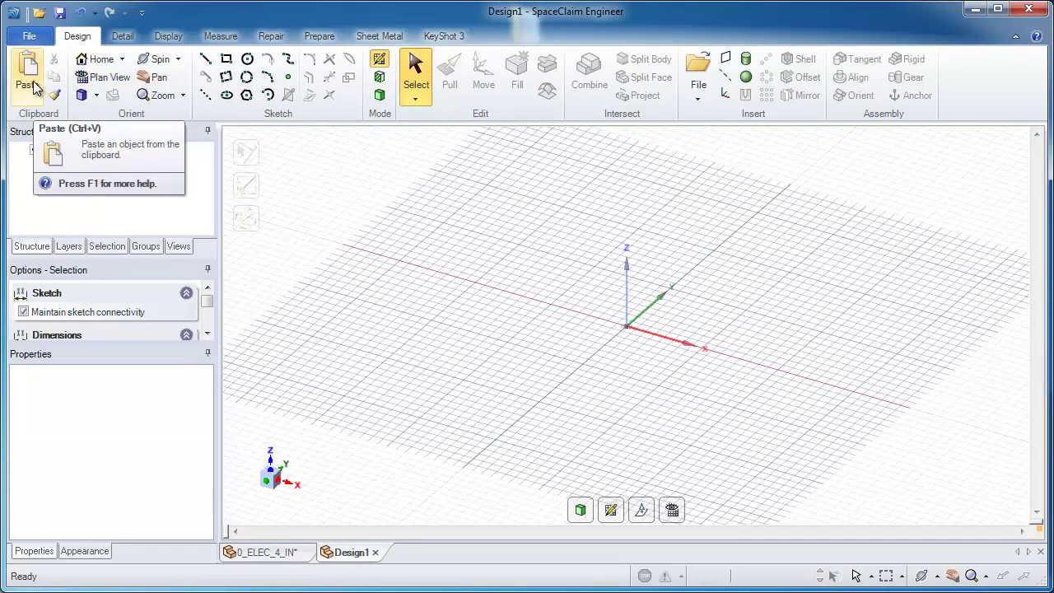
left_click(33, 87)
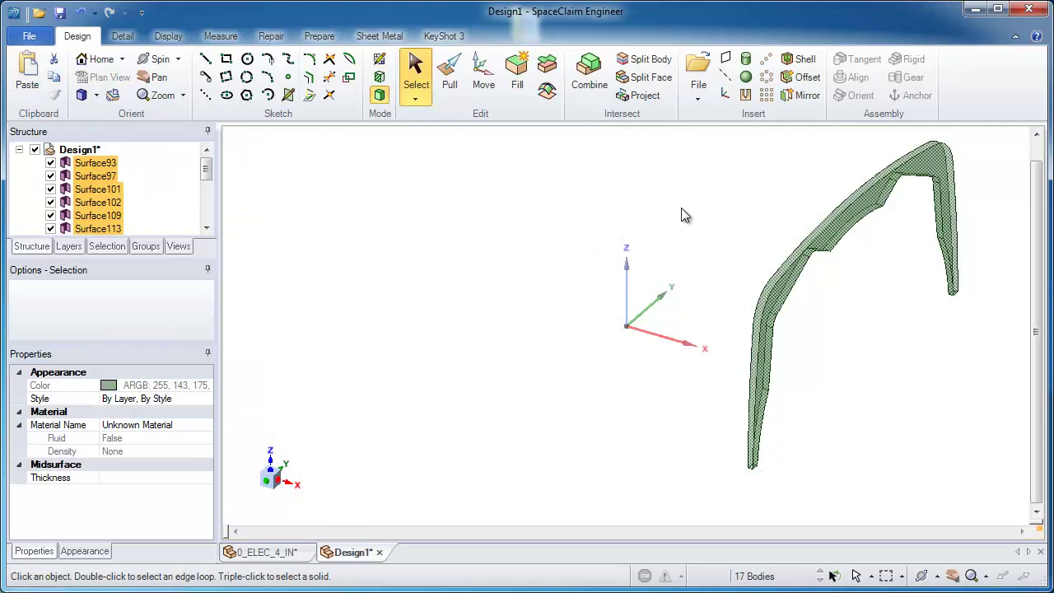
left_click(683, 216)
scroll(518, 228, "down", 3)
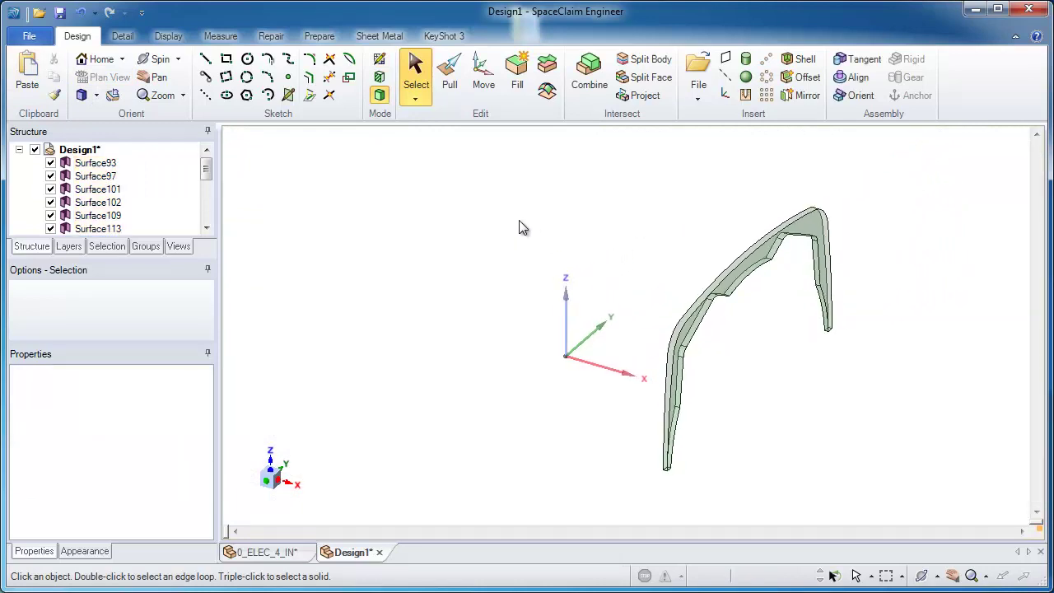
mouse_move(209, 173)
left_mouse_down()
mouse_move(207, 207)
mouse_move(214, 170)
left_mouse_up()
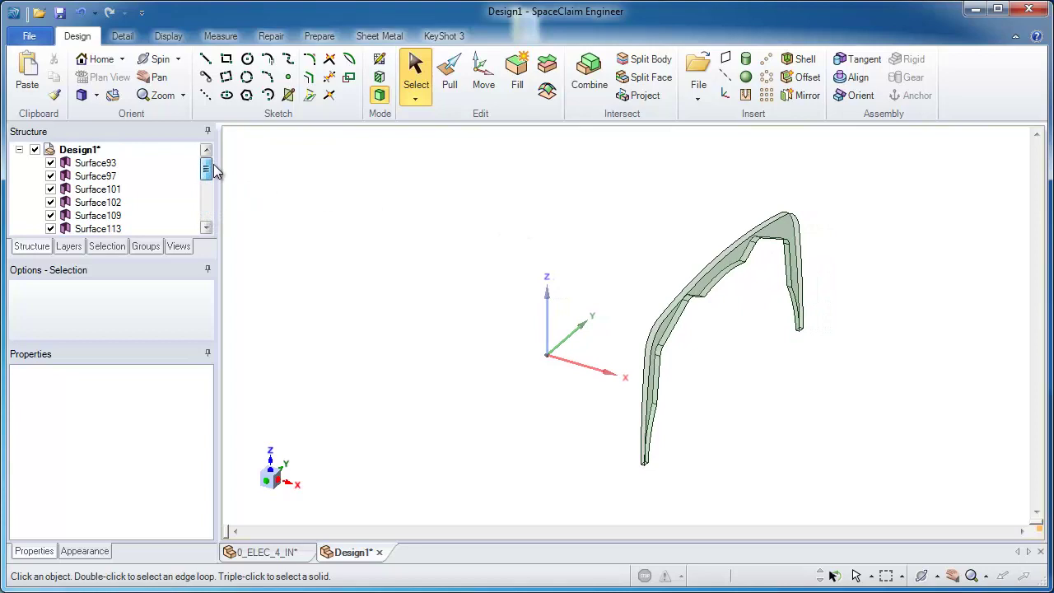
Step: Stitch the pasted surfaces into one body, then select the arch's outer top edge
left_click(272, 37)
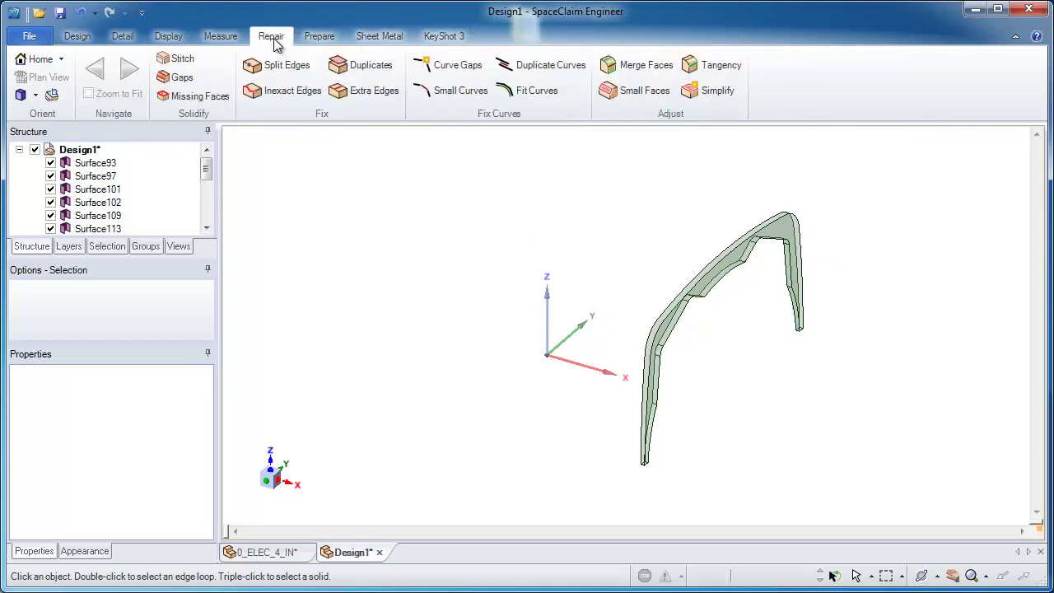
left_click(209, 61)
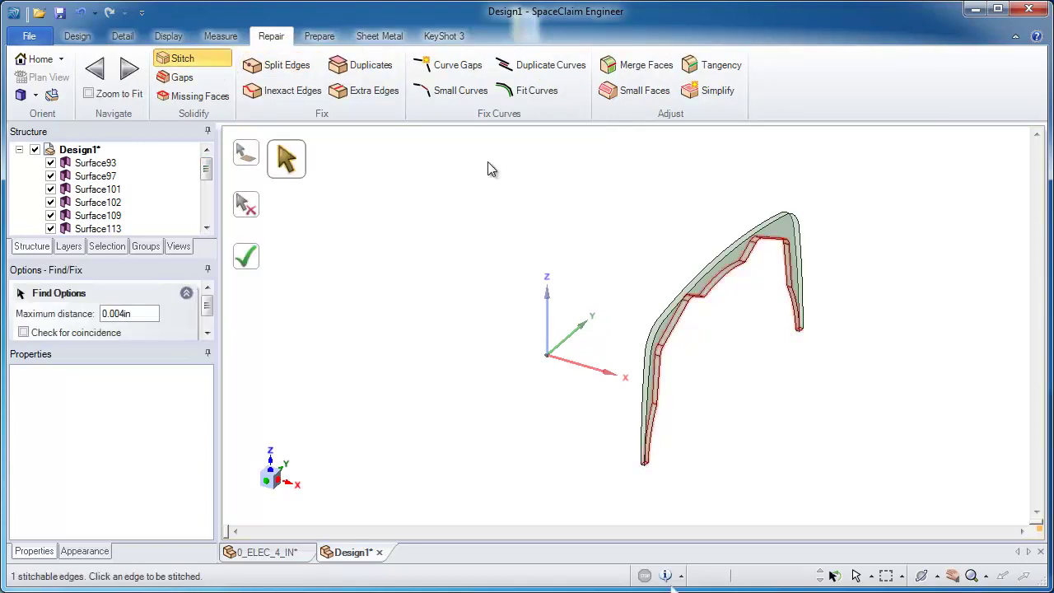
left_click(745, 266)
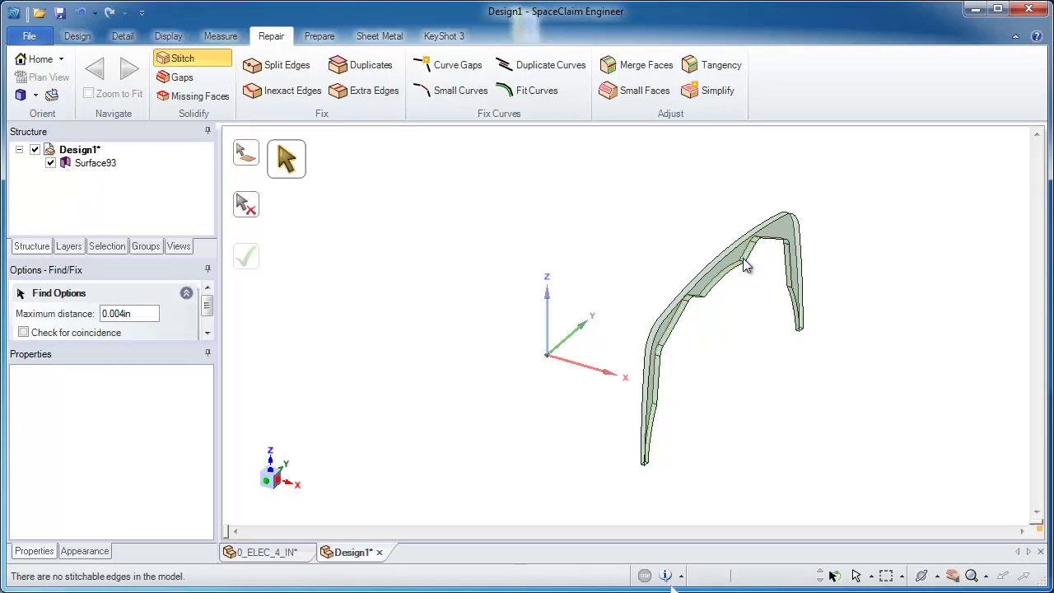
key("Escape")
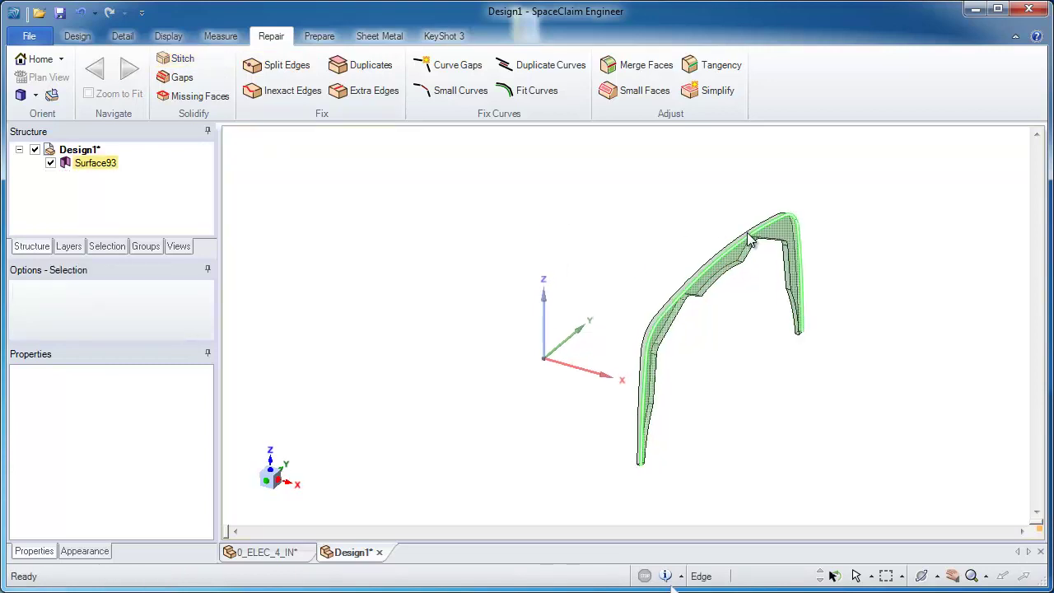
left_click(765, 234)
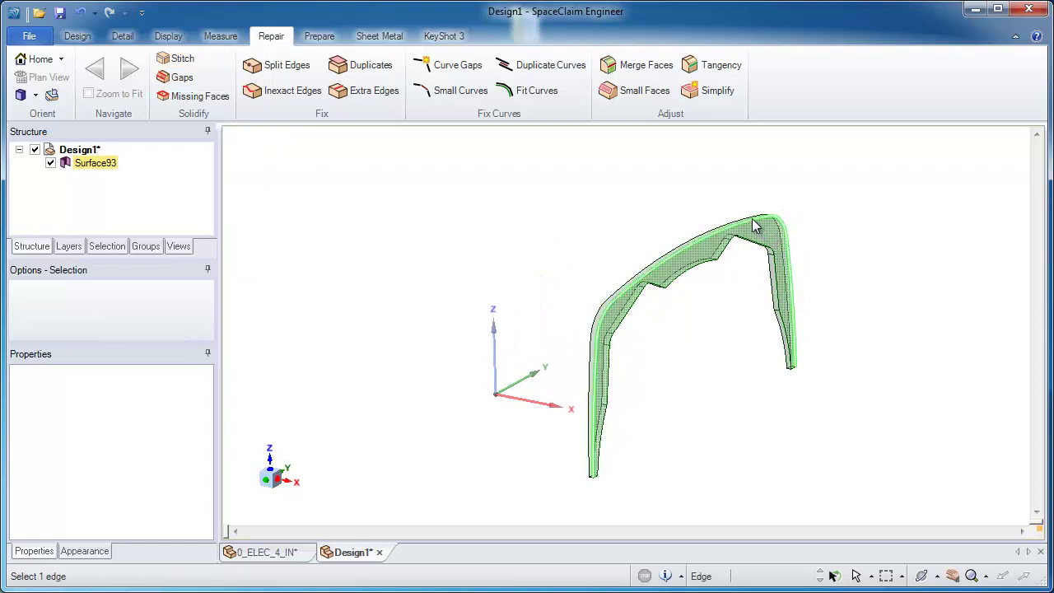
left_click(758, 223)
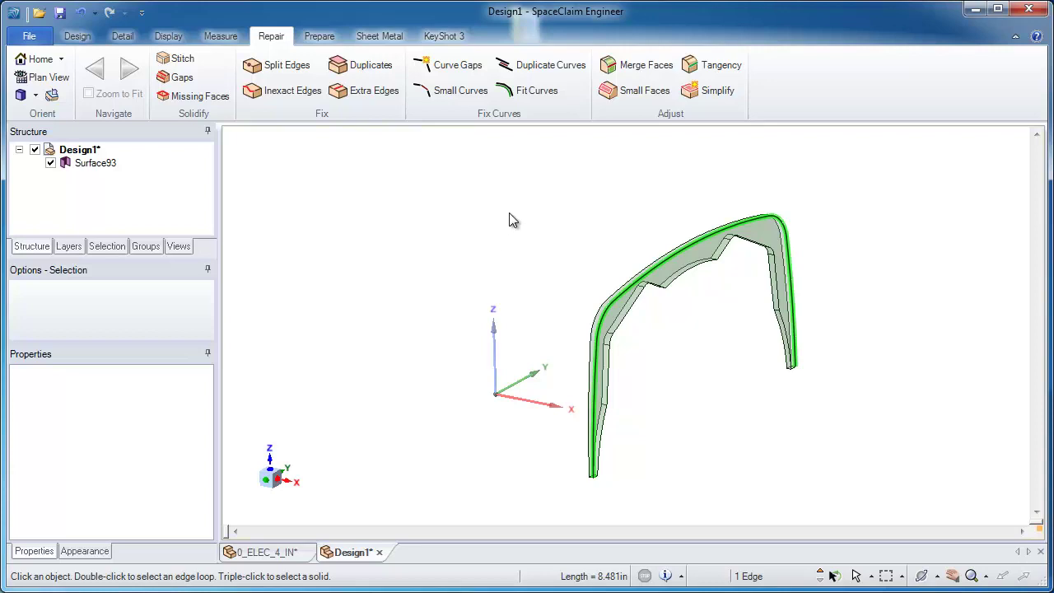
Step: Paste the arch's outer edge as a separate curve and hide Surface93
left_click(74, 38)
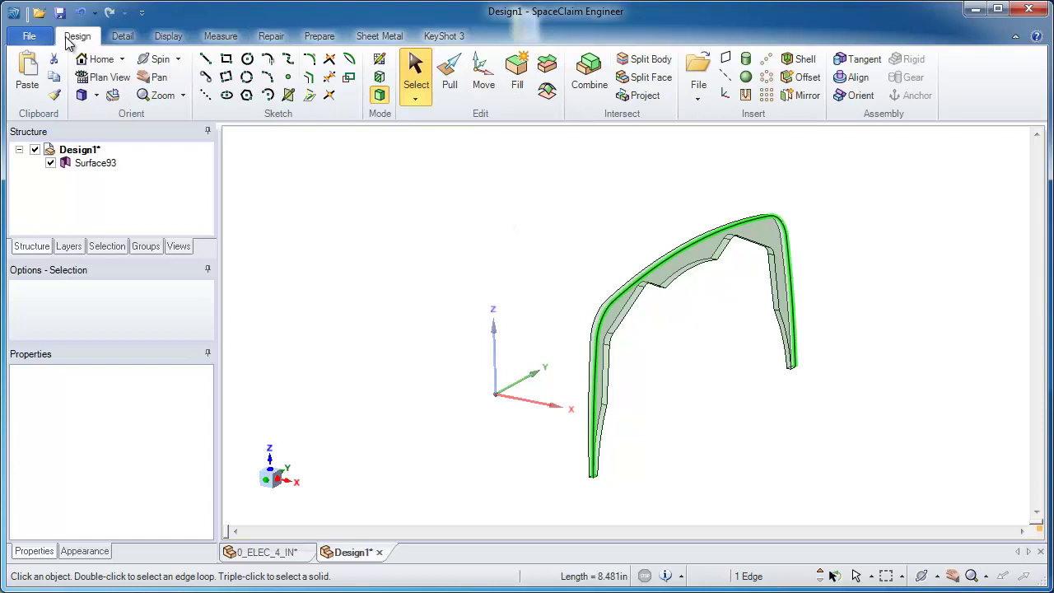
left_click(41, 80)
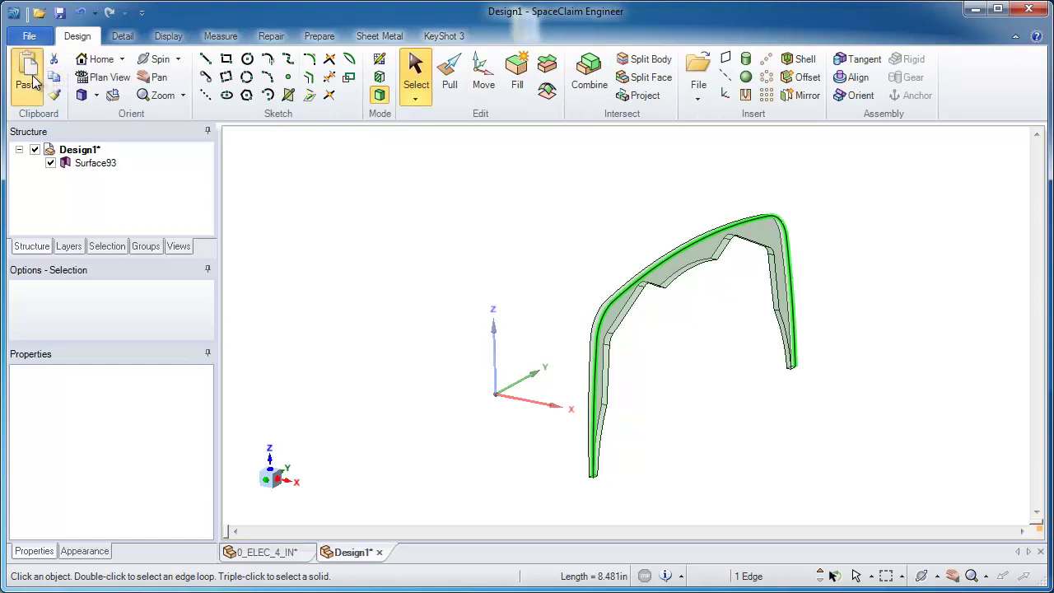
left_click(50, 163)
left_click(514, 227)
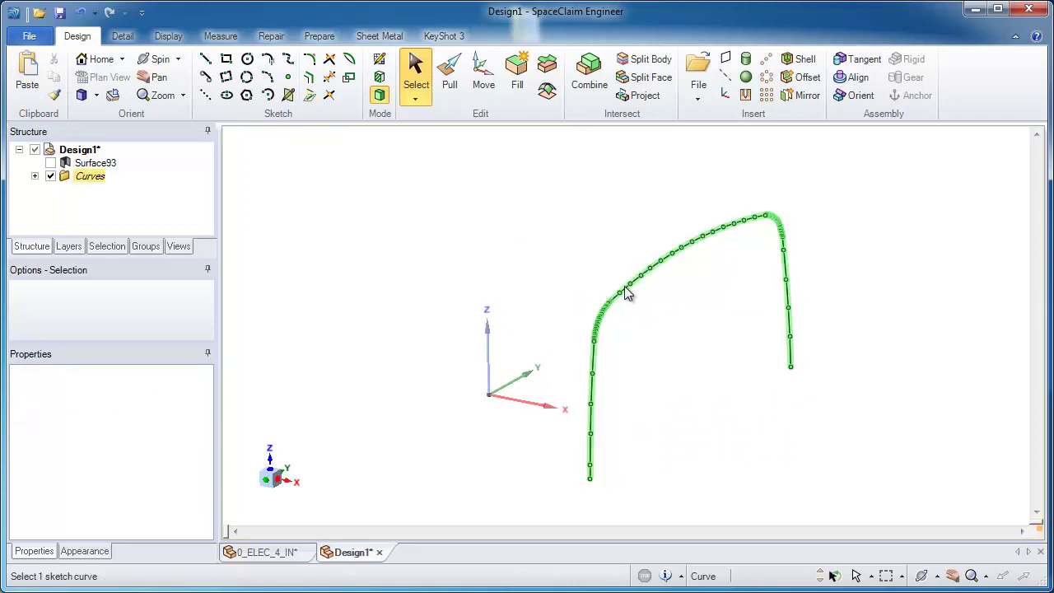
left_click(310, 79)
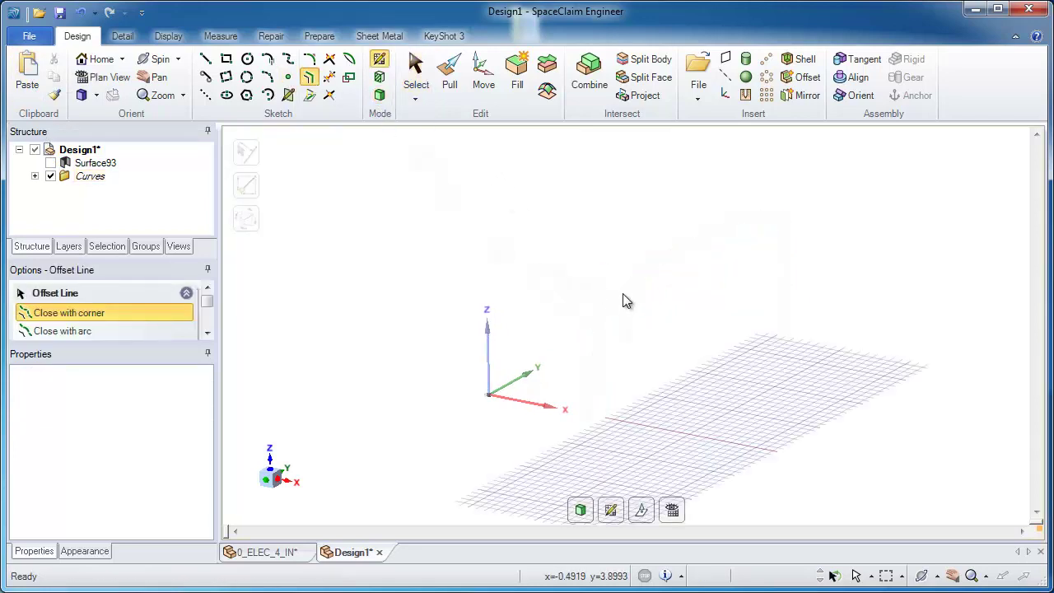
Step: Draw a 0.25 in offset copy of the arch curve
key("p")
left_click(629, 291)
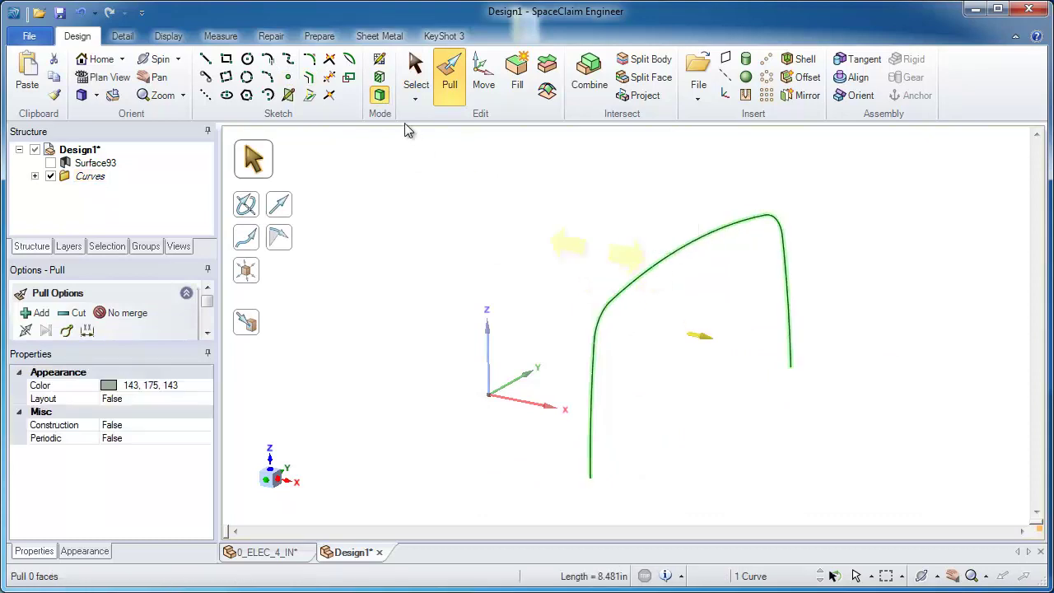
left_click(310, 79)
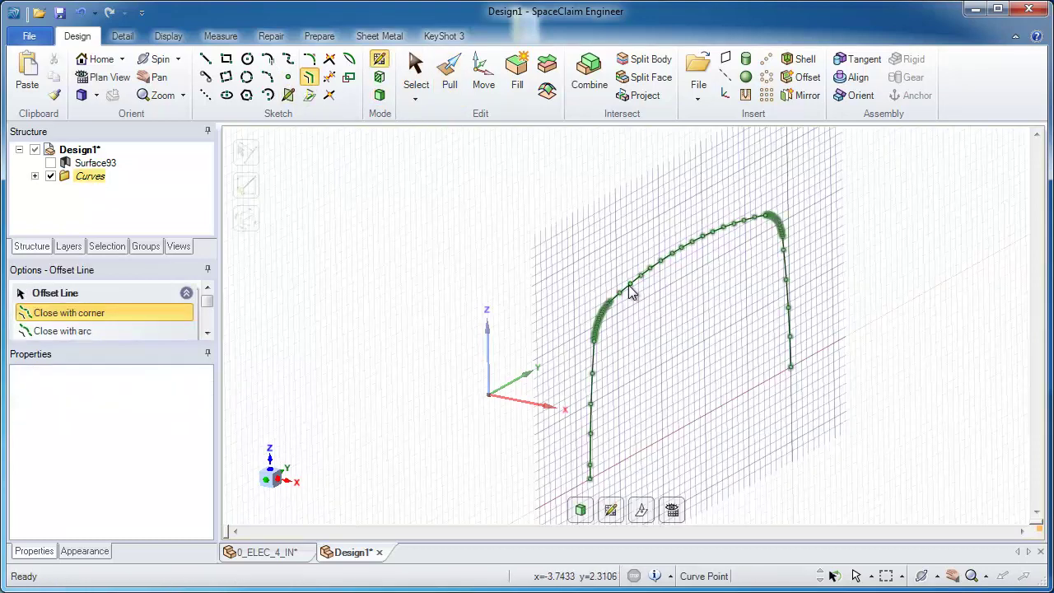
left_click(625, 286)
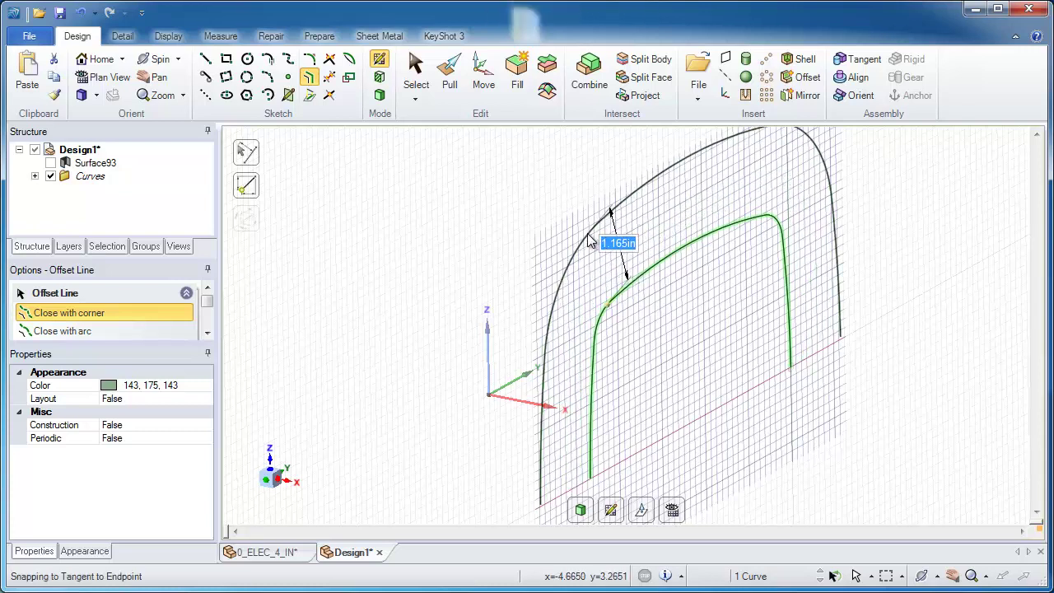
type("2")
key("Return")
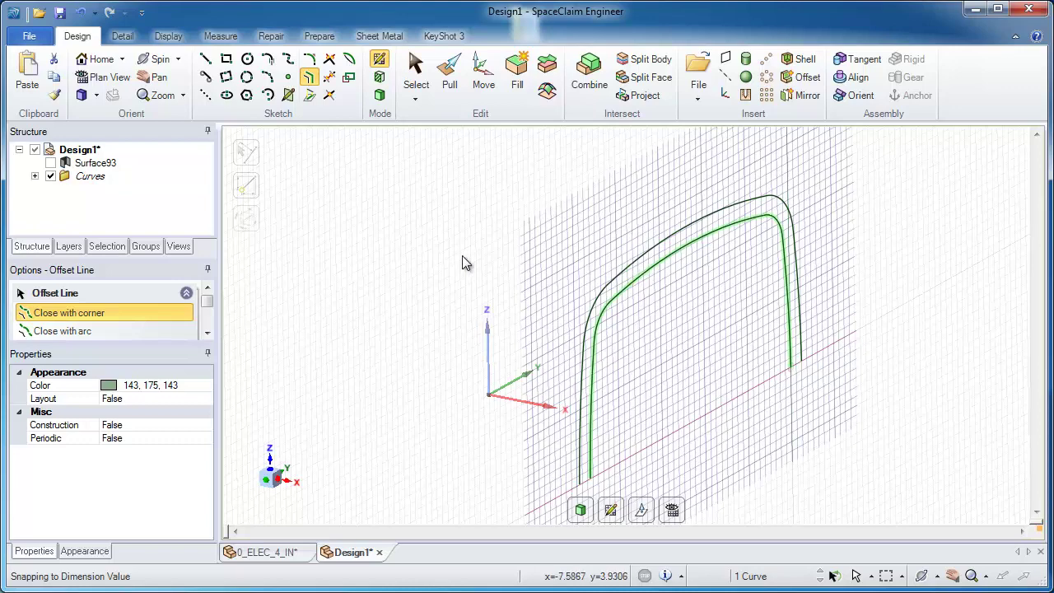
key("Escape")
left_click(646, 320)
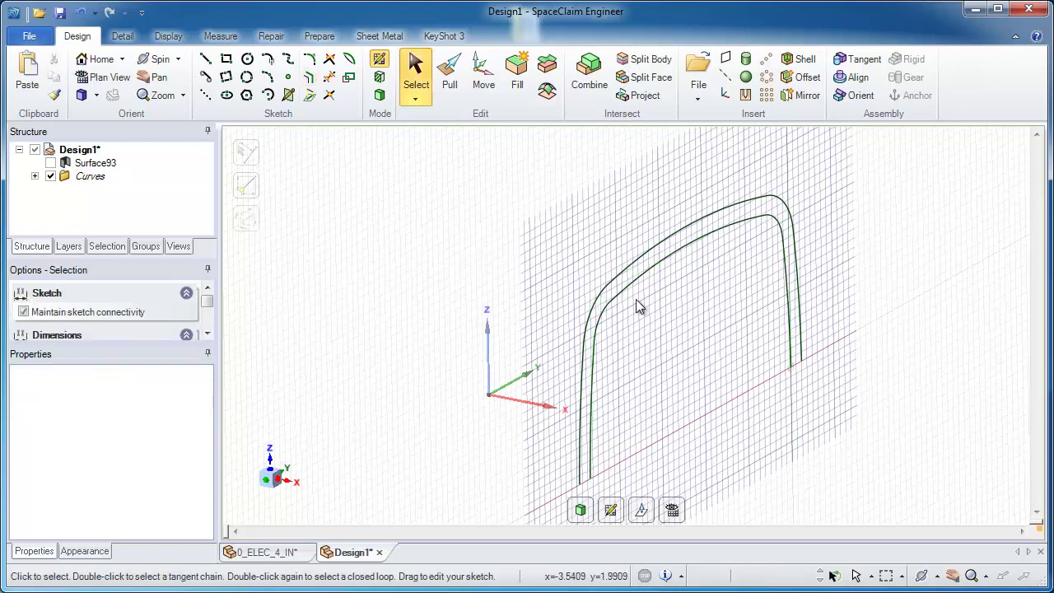
Step: Delete the original inner arch curve so only one arch curve remains
scroll(630, 292, "up", 1)
scroll(618, 305, "up", 3)
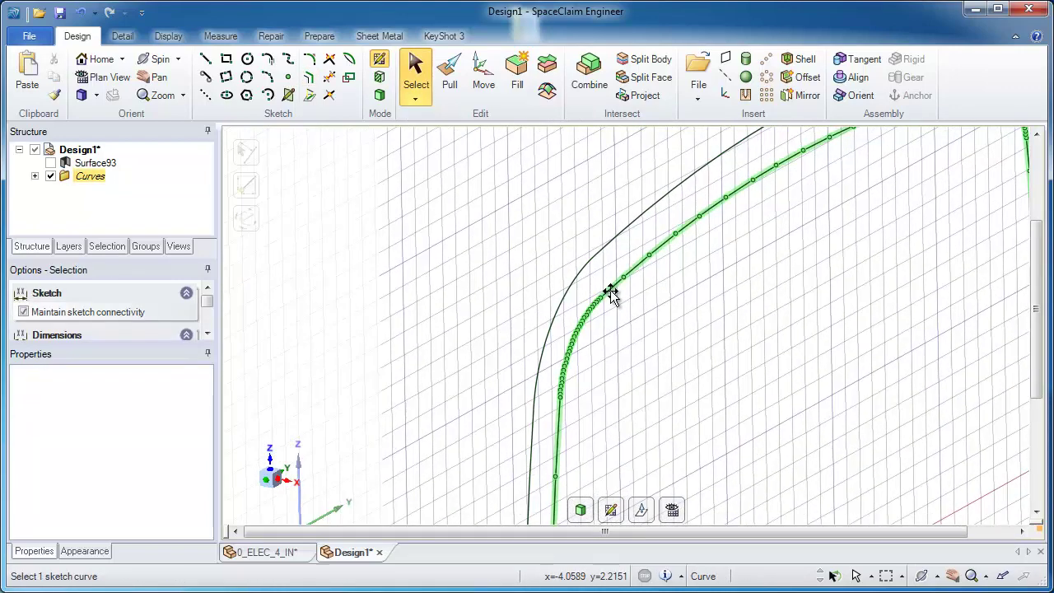
left_click(615, 285)
key("Delete")
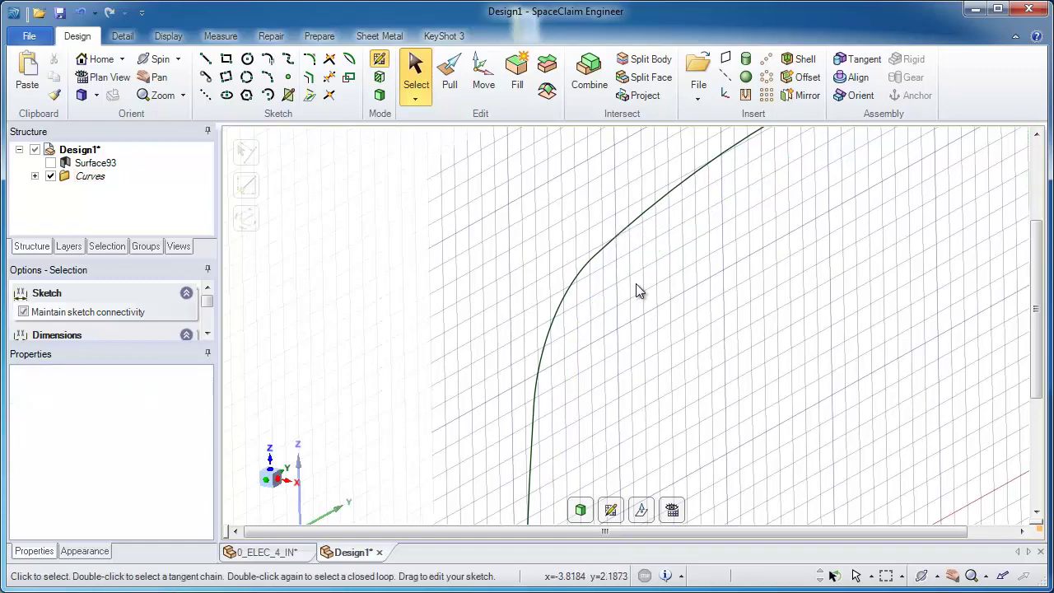
scroll(630, 388, "down", 5)
scroll(614, 321, "down", 2)
scroll(576, 263, "down", 1)
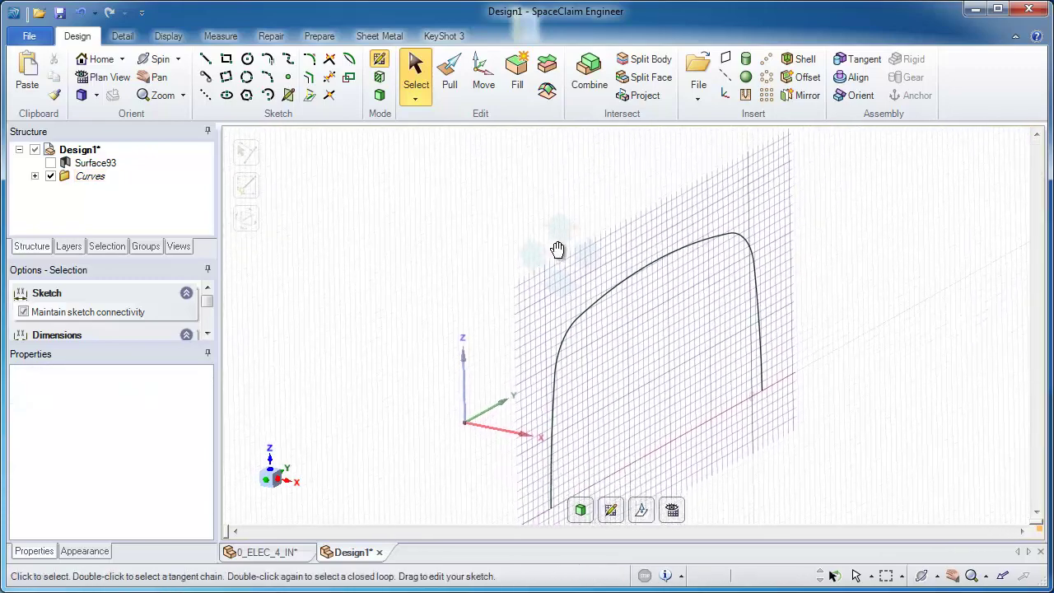
scroll(527, 206, "down", 1)
left_click(461, 93)
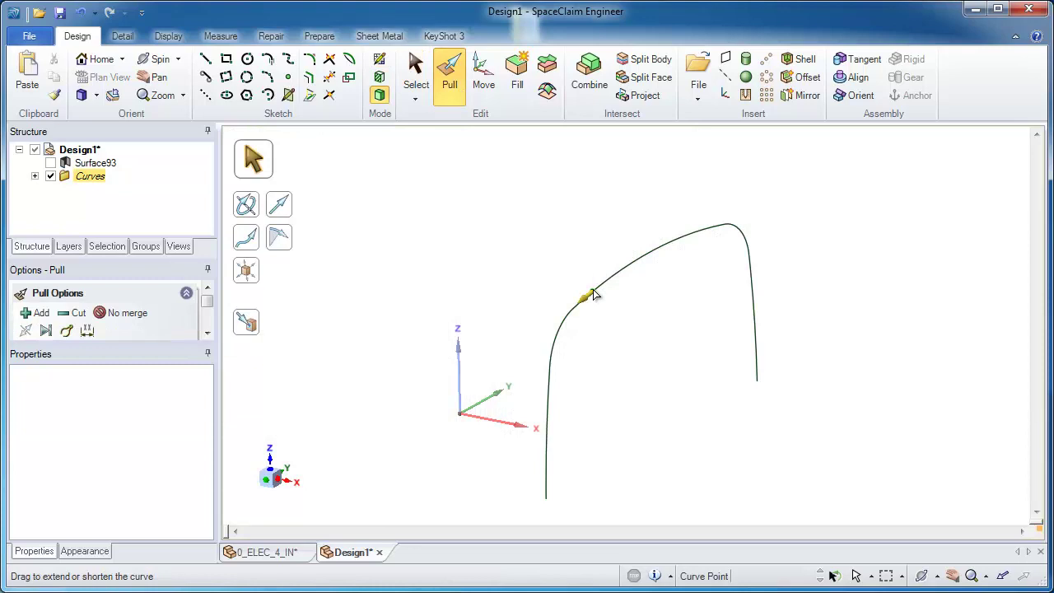
left_click_drag(497, 181, 776, 511)
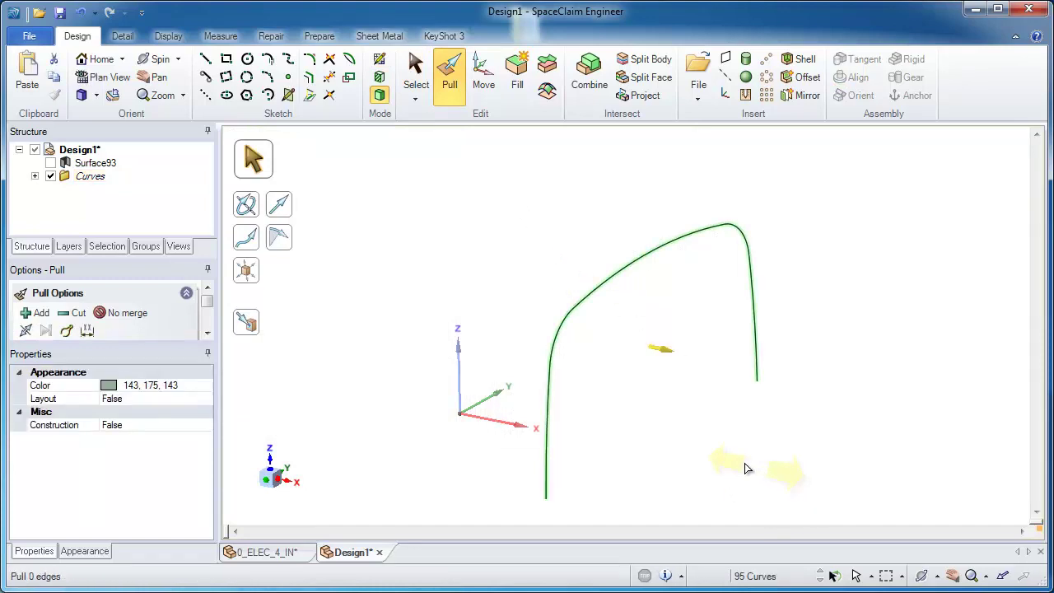
left_click(718, 464)
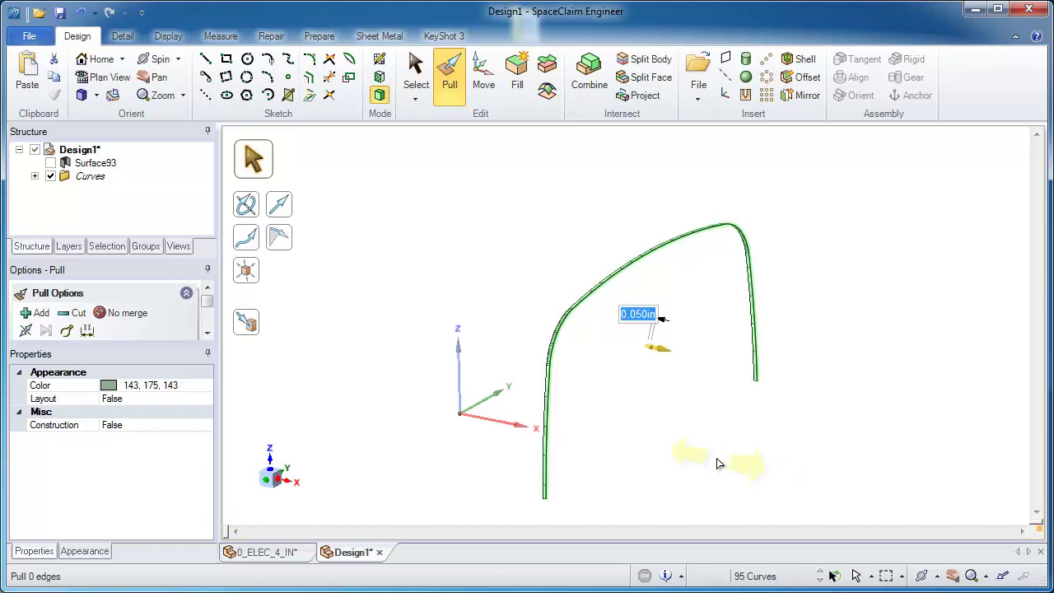
left_click_drag(718, 463, 718, 464)
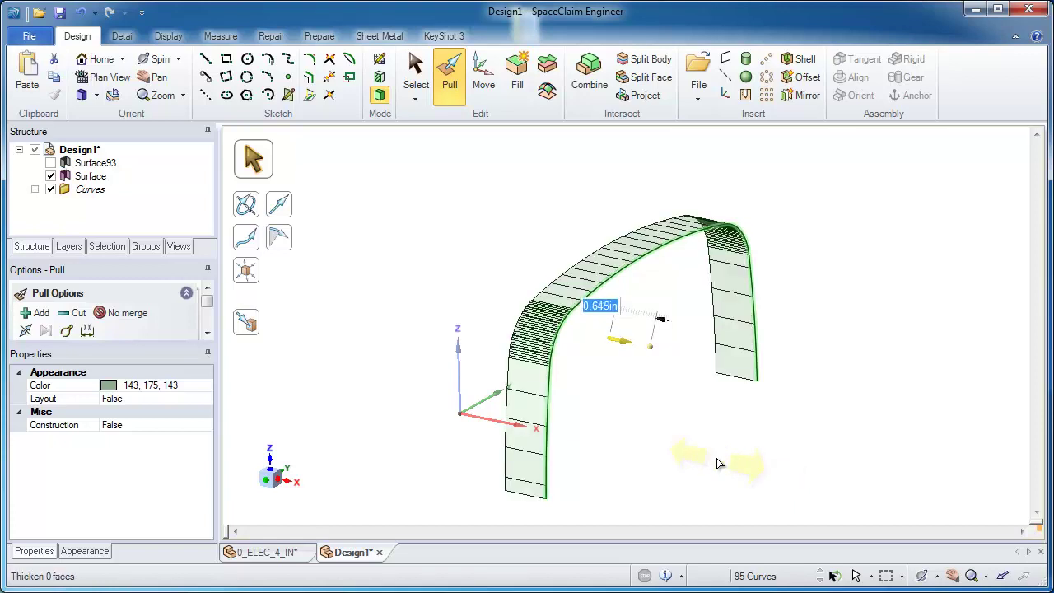
key("ctrl+z")
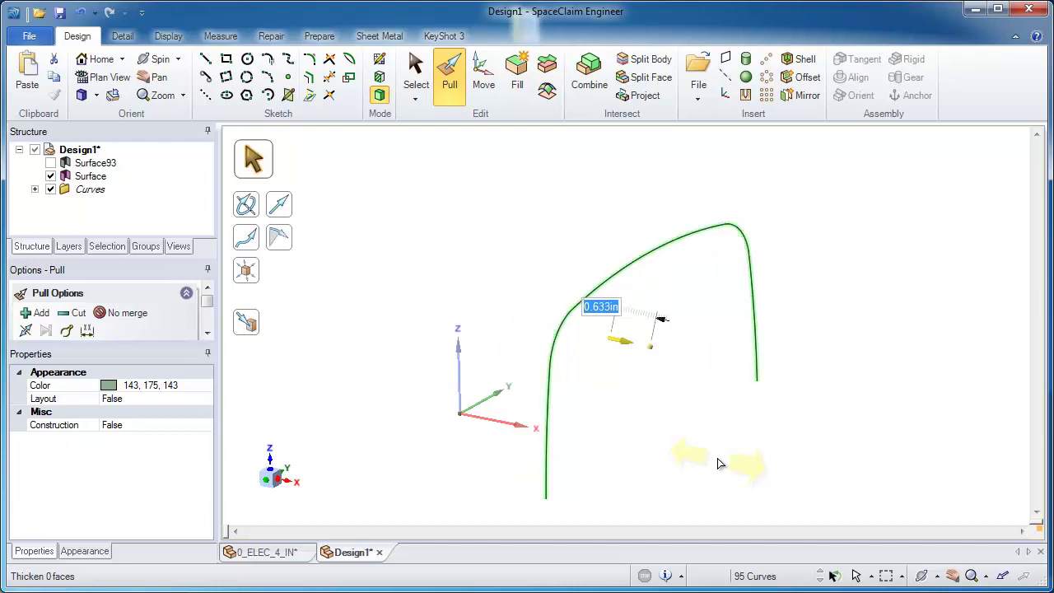
Step: Refit the arch with Fit Curves, then pull all five curves into a surface strip
left_click(276, 36)
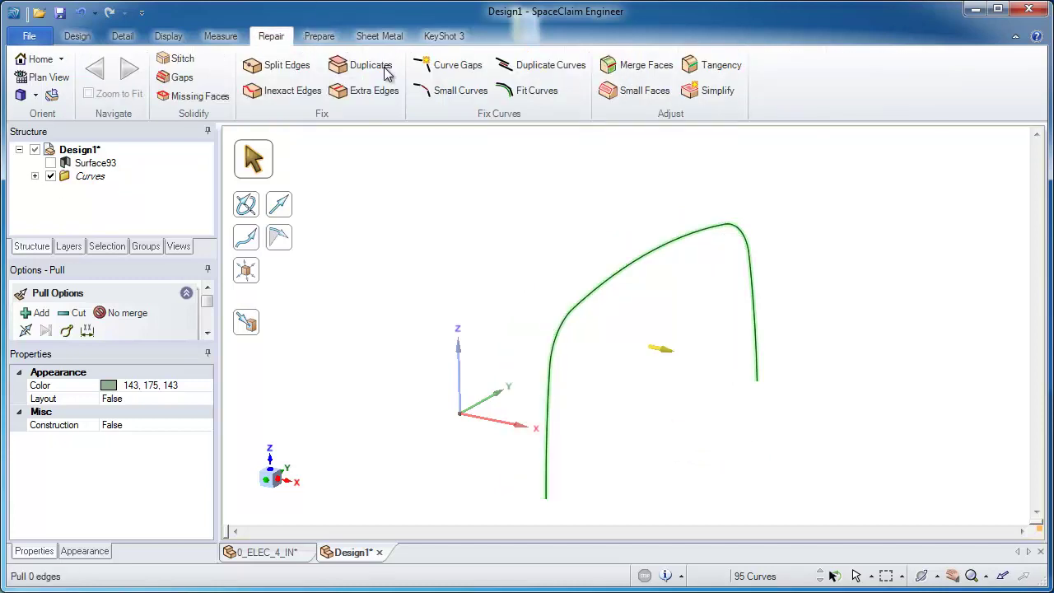
left_click(536, 92)
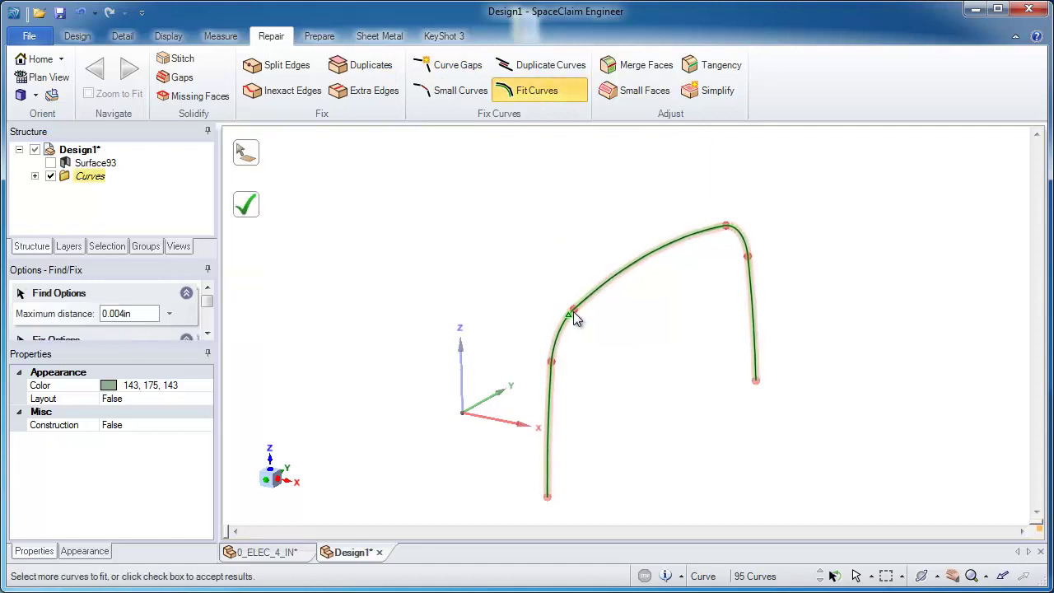
left_click(254, 212)
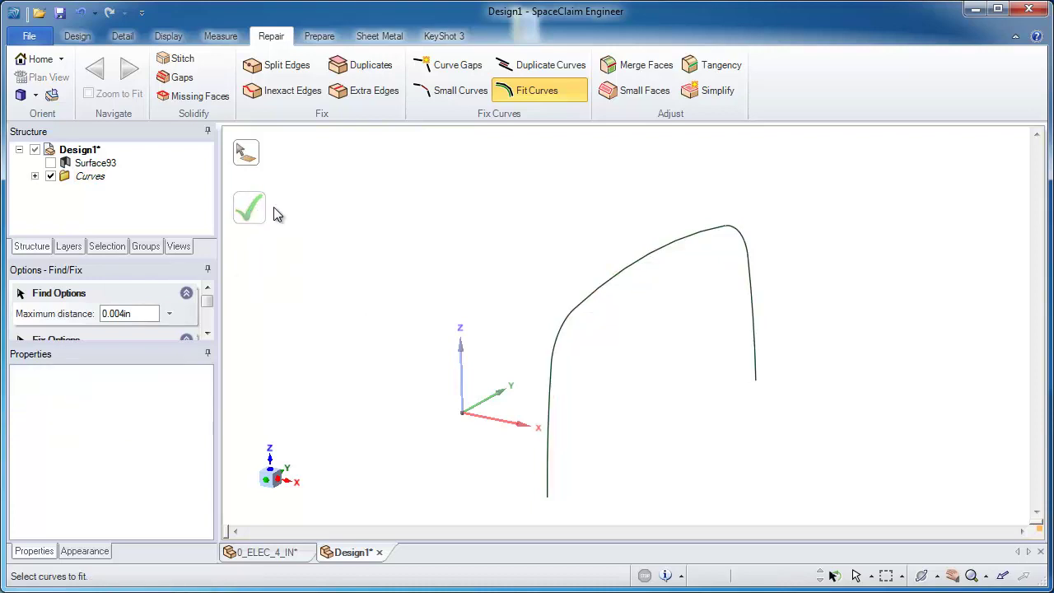
mouse_move(500, 193)
left_mouse_down()
mouse_move(783, 509)
mouse_move(763, 492)
mouse_move(704, 482)
mouse_move(758, 500)
mouse_move(742, 492)
left_mouse_up()
left_click(416, 247)
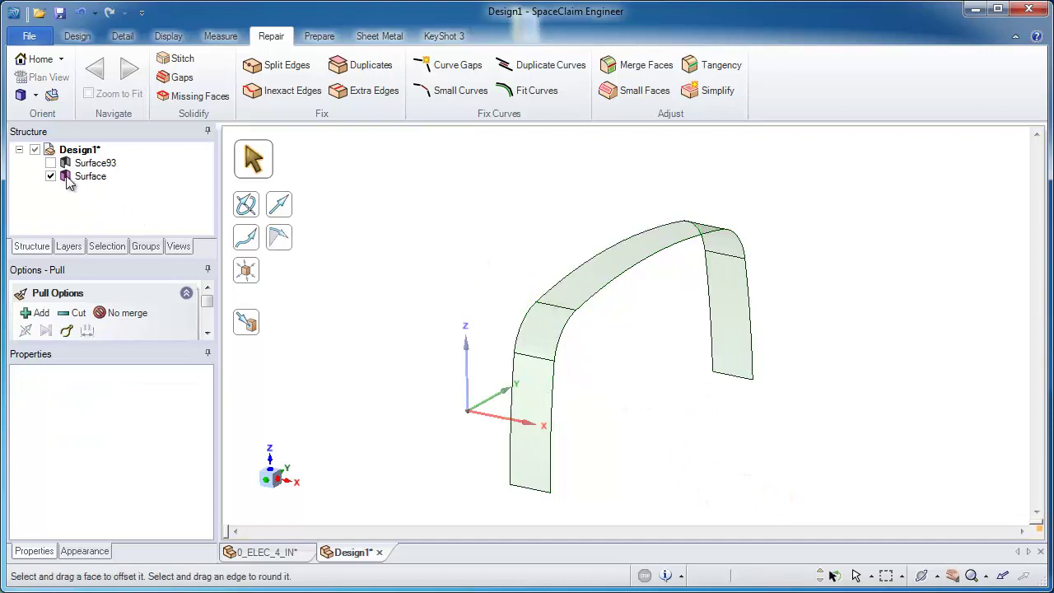
Step: Show Surface93 again and thicken the arch surface into a solid about 0.295 in thick
left_click(50, 162)
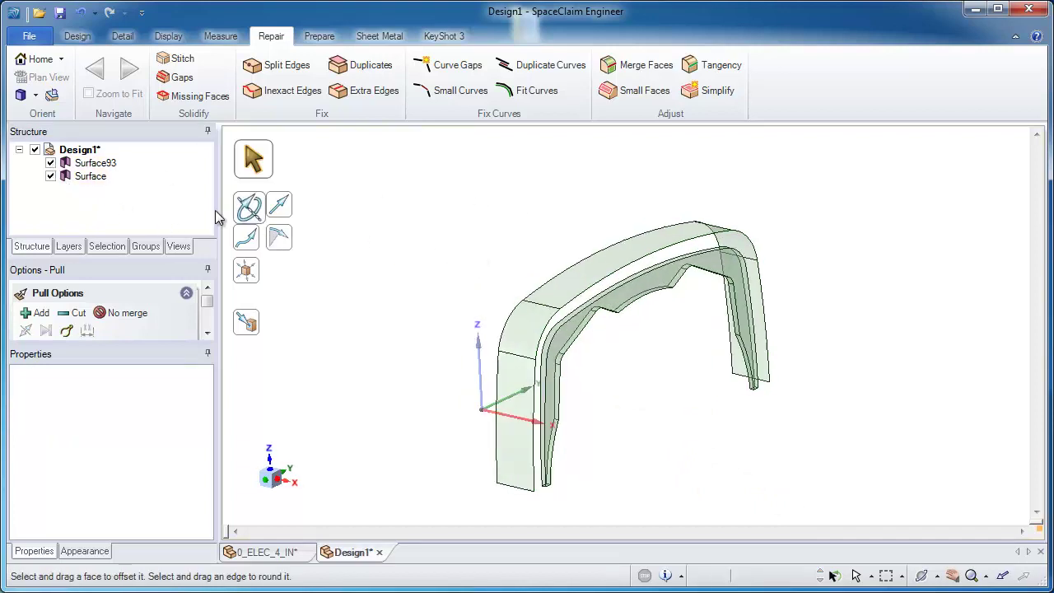
left_click(90, 175)
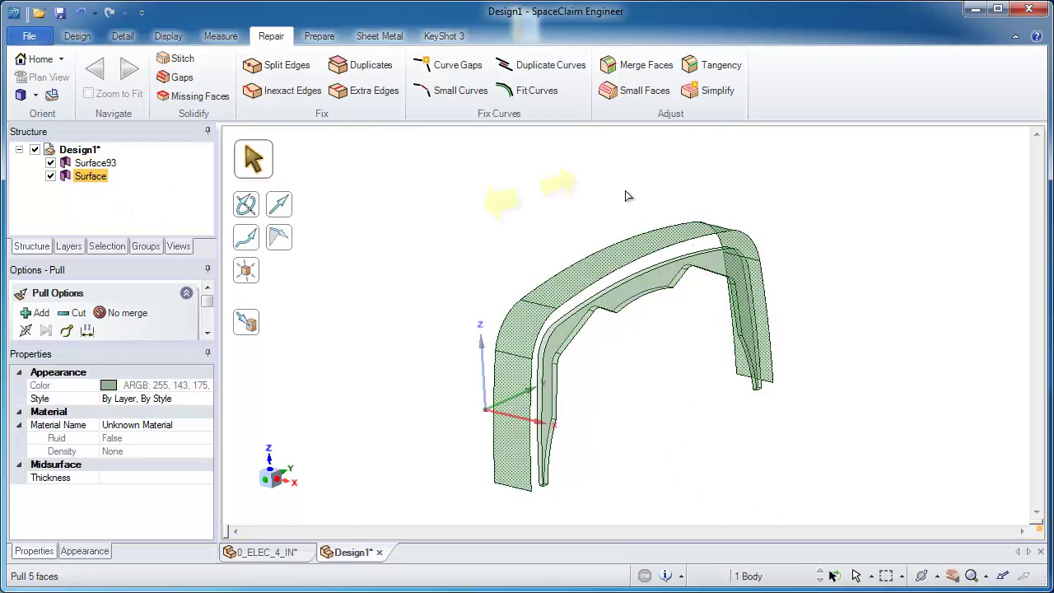
mouse_move(625, 190)
middle_mouse_down()
mouse_move(864, 209)
mouse_move(852, 204)
middle_mouse_up()
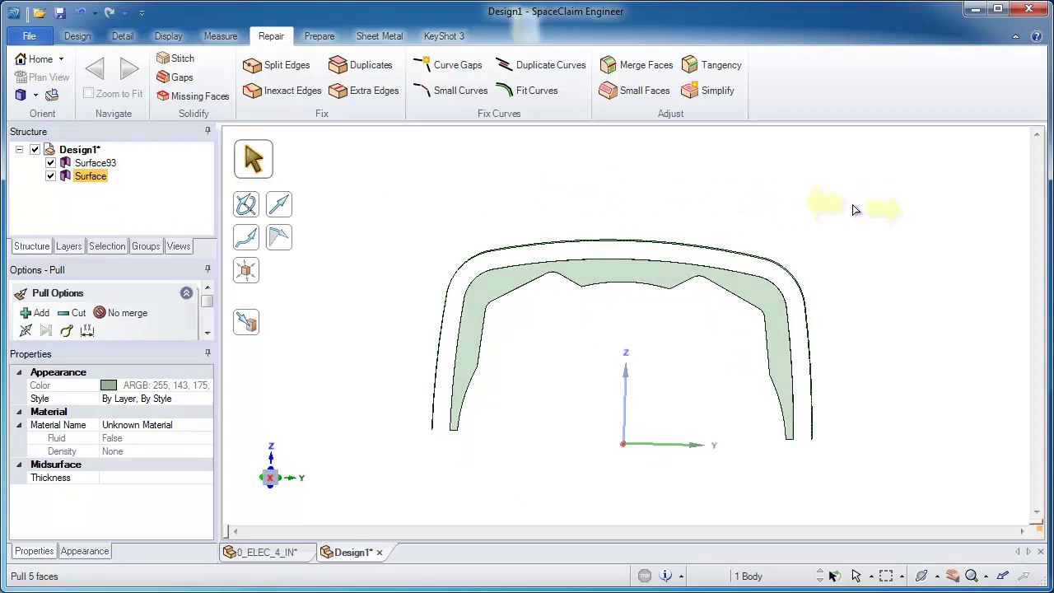
left_click_drag(853, 205, 875, 213)
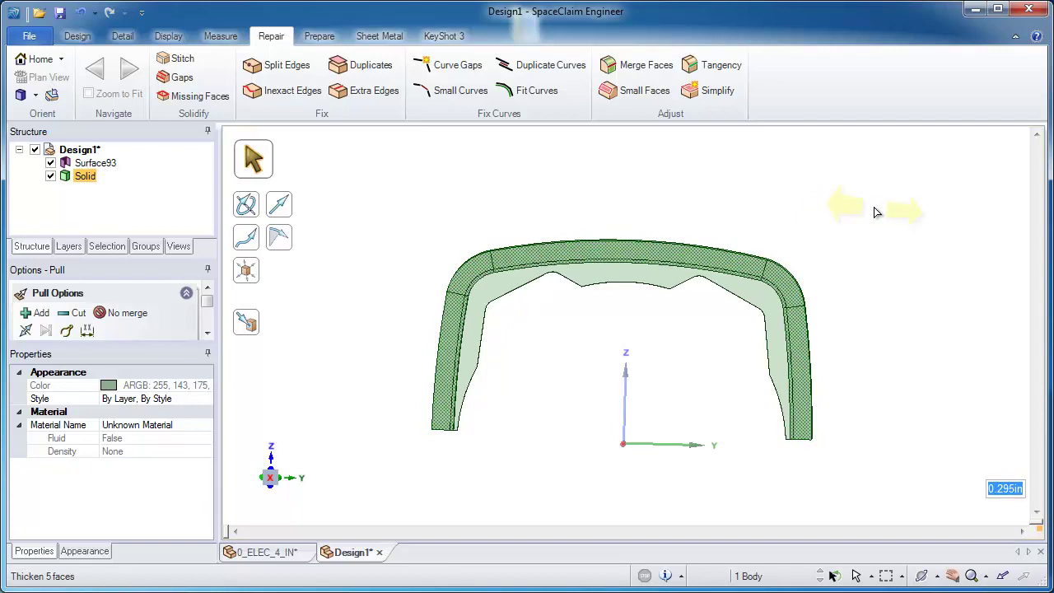
Step: Extend the bottom faces of the right and left legs downward about 0.08 in each
middle_click_drag(877, 212, 824, 333)
scroll(797, 412, "up", 5)
left_click(864, 388)
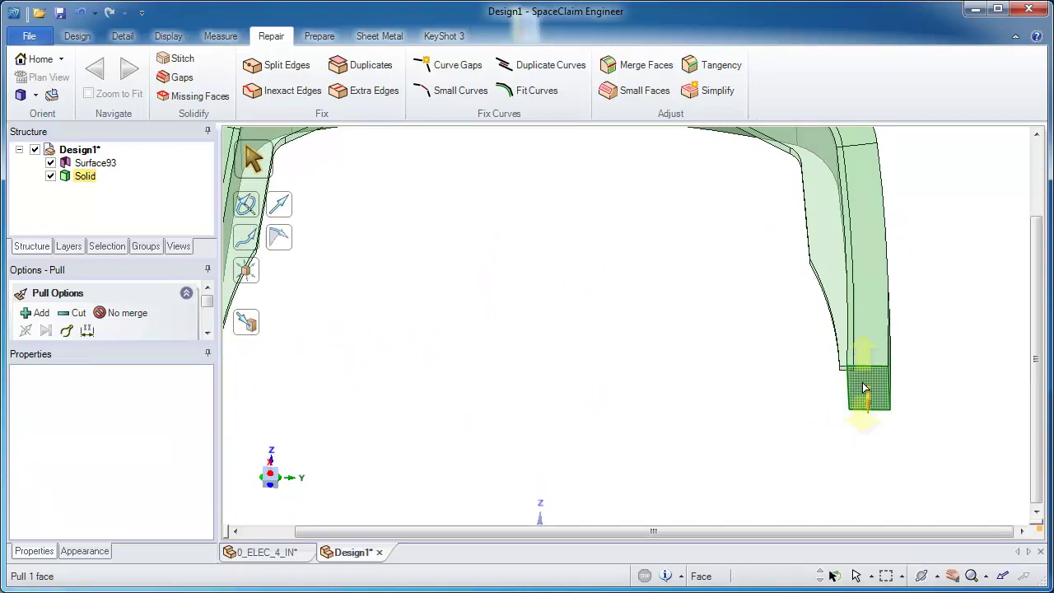
left_click_drag(815, 381, 813, 389)
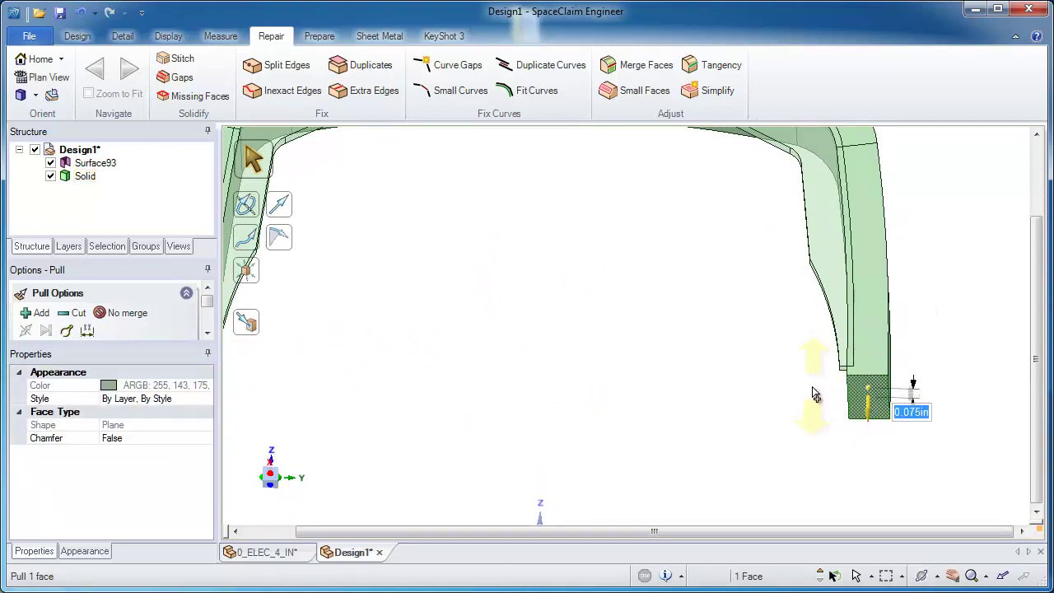
middle_click_drag(811, 384, 901, 385, "shift")
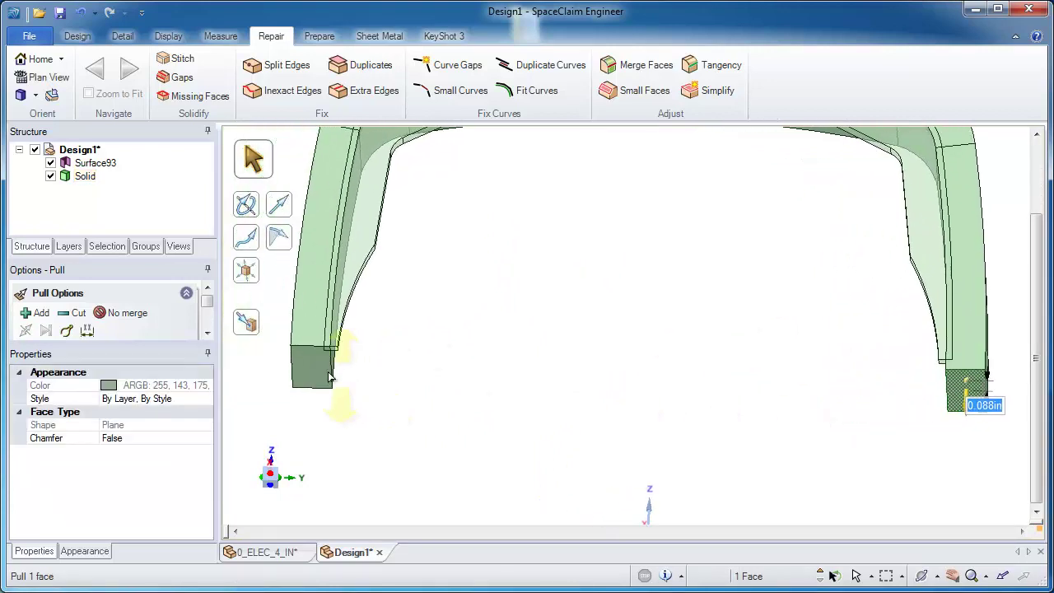
left_click(317, 369)
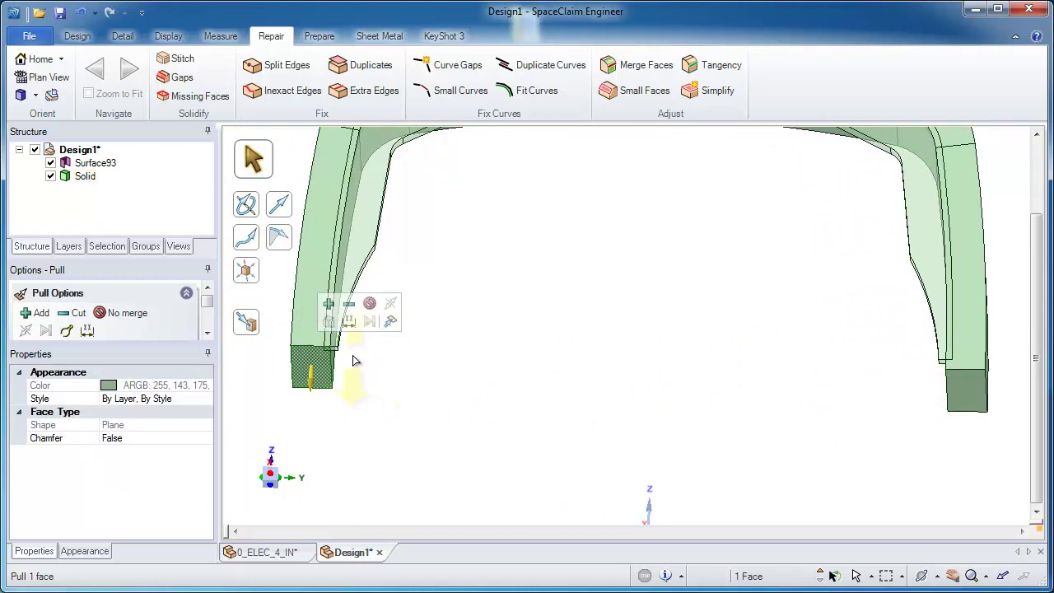
left_click_drag(354, 360, 355, 370)
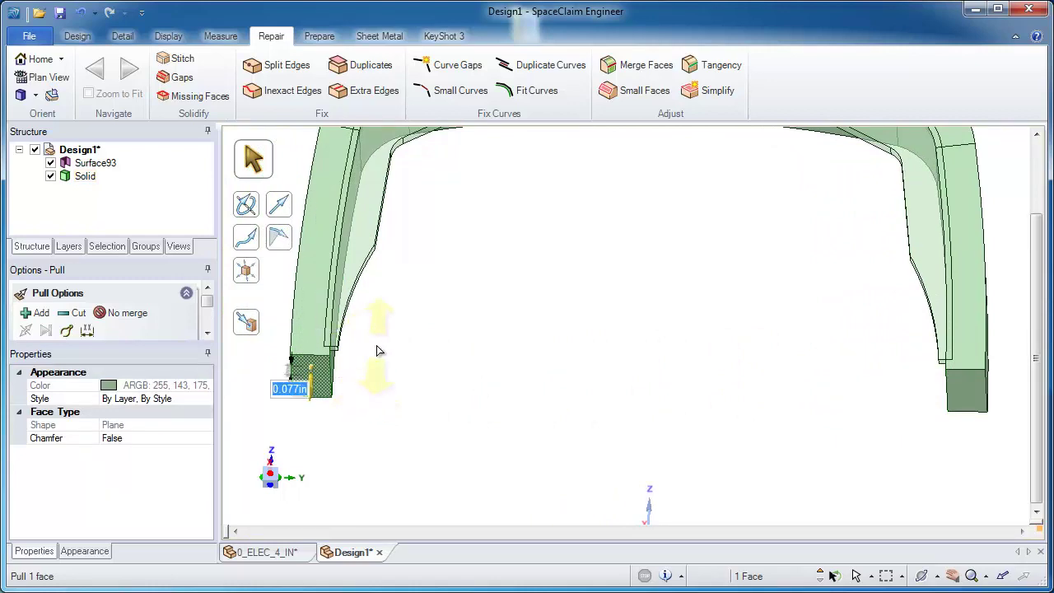
left_click(387, 345)
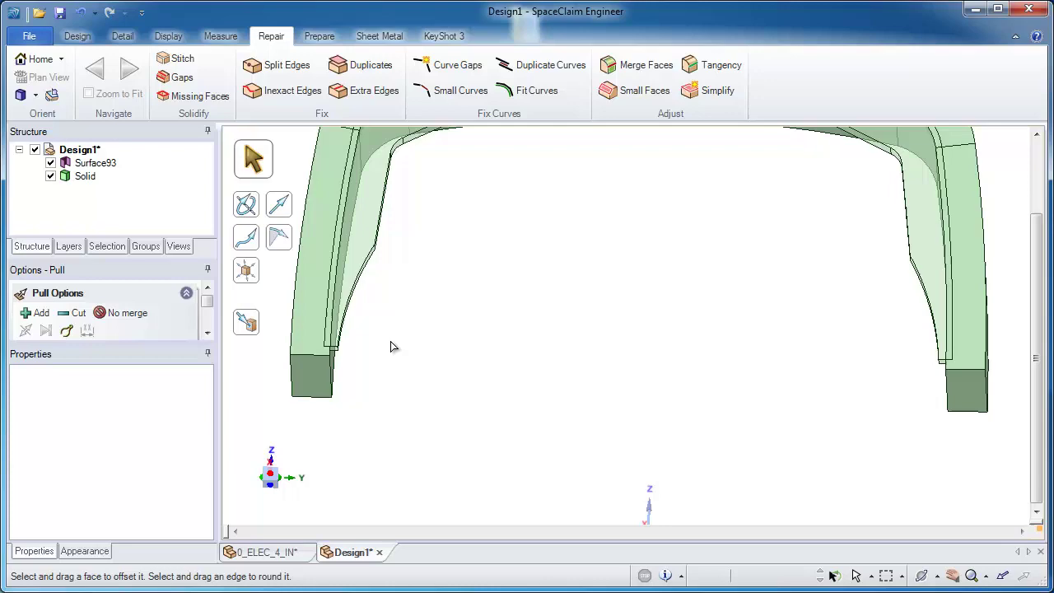
key("z")
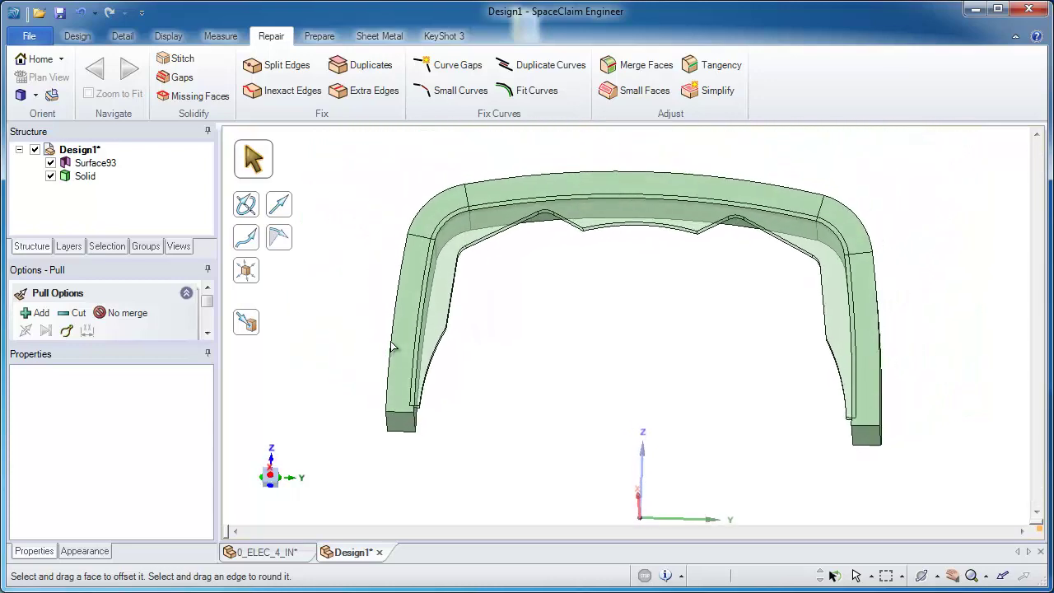
Step: Merge Surface93 into the solid band with the Combine tool
left_click(76, 37)
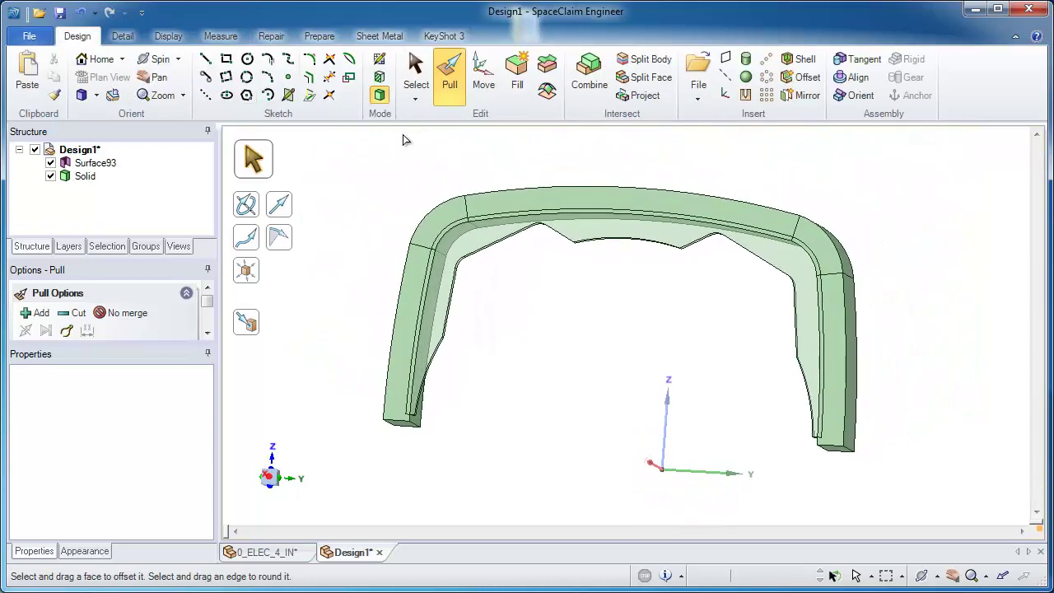
left_click(594, 78)
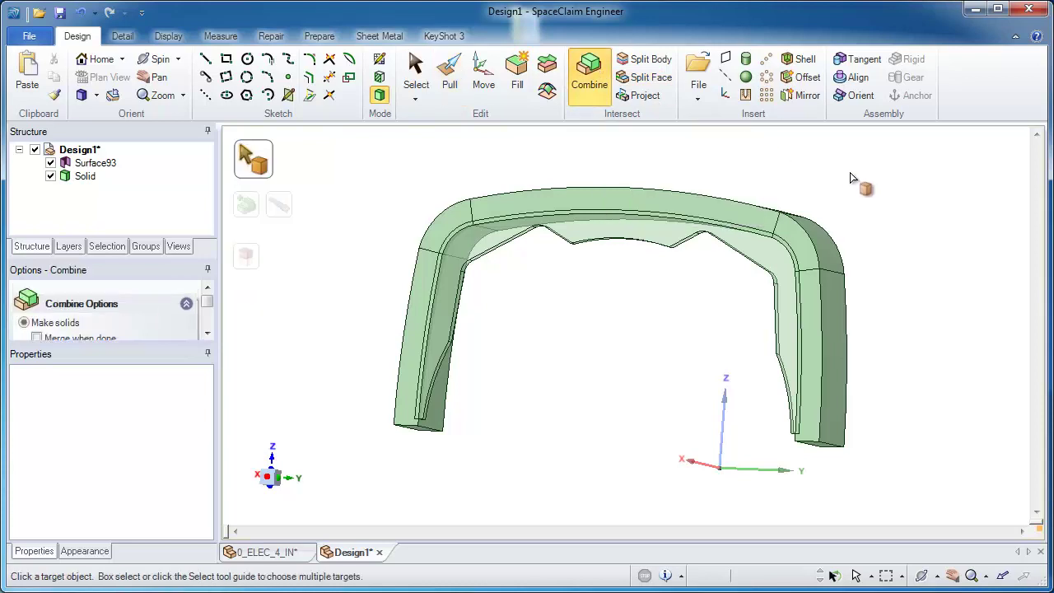
left_click(748, 274)
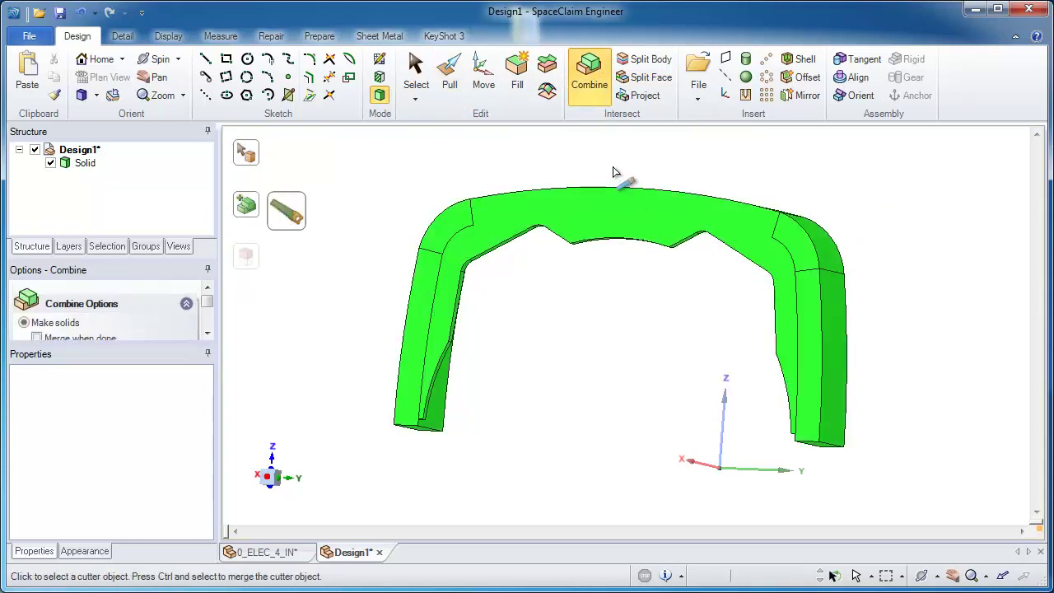
key("Escape")
key("Escape")
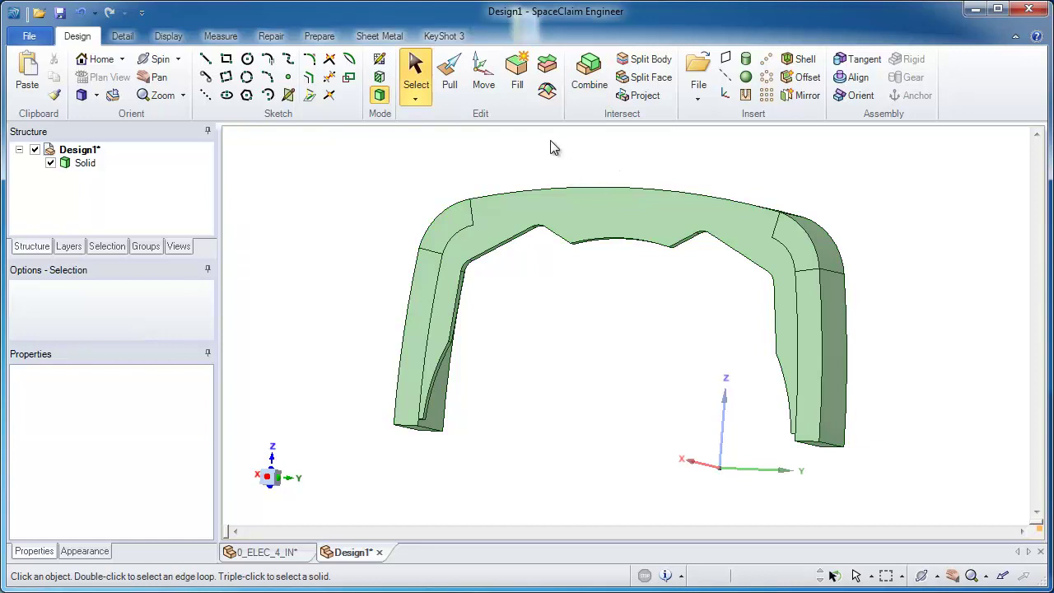
Step: Fill the four chamfered corner faces into smooth rounded corners
left_click(463, 220)
left_click(434, 272, "ctrl")
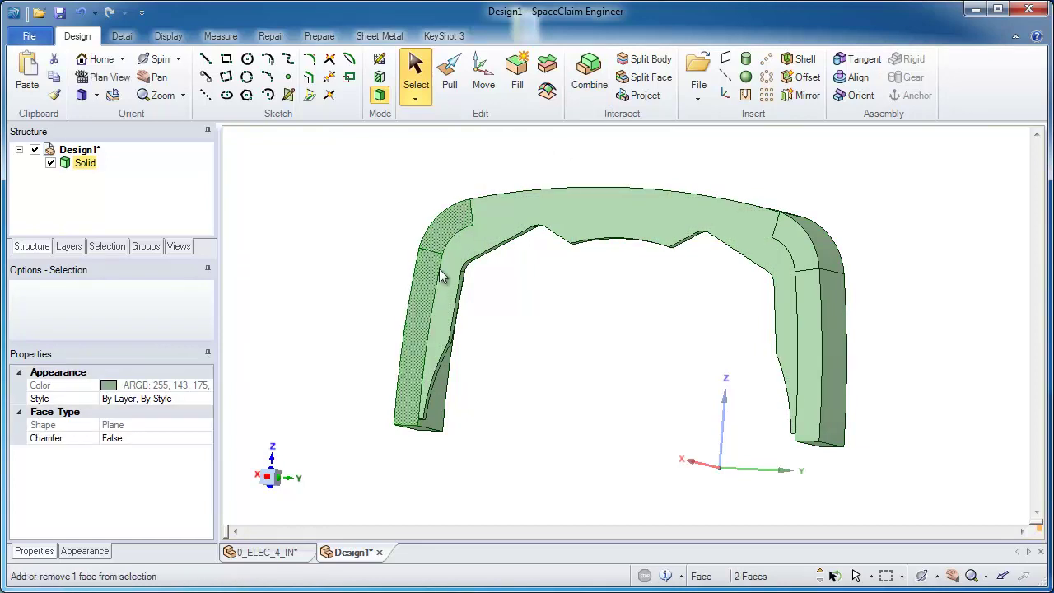
left_click(802, 245, "ctrl")
left_click(820, 285, "ctrl")
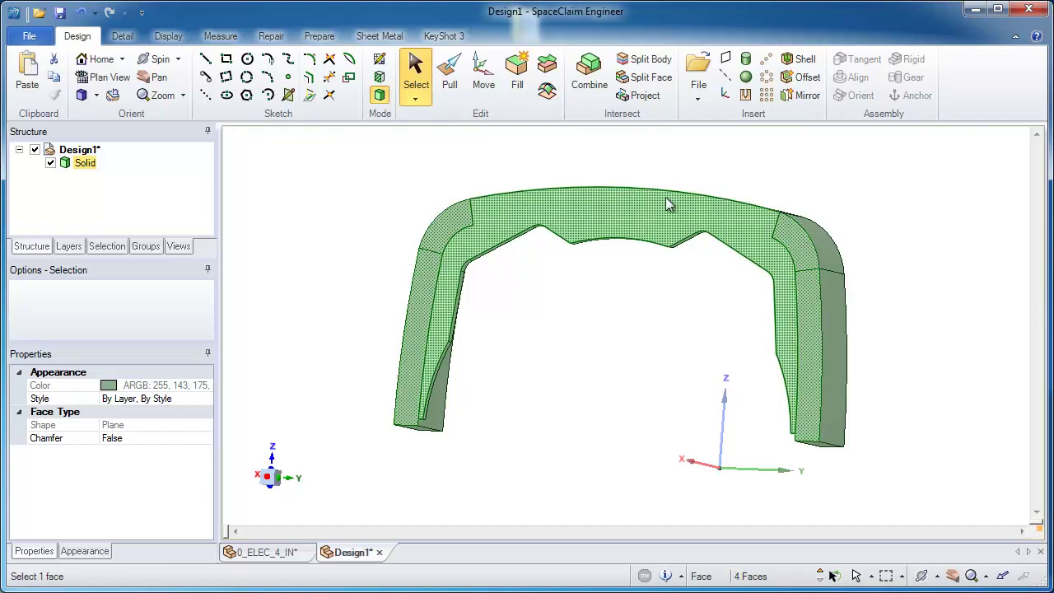
left_click(523, 97)
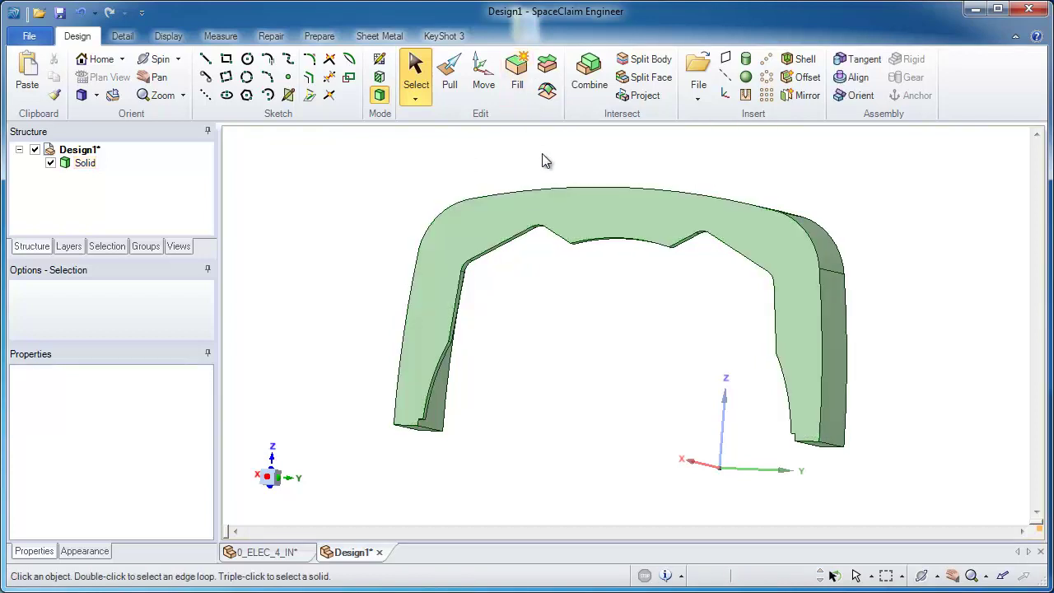
Step: Split the Solid at the leg step face and remove both leg-end pieces
middle_click_drag(431, 412, 396, 383)
scroll(403, 394, "up", 3)
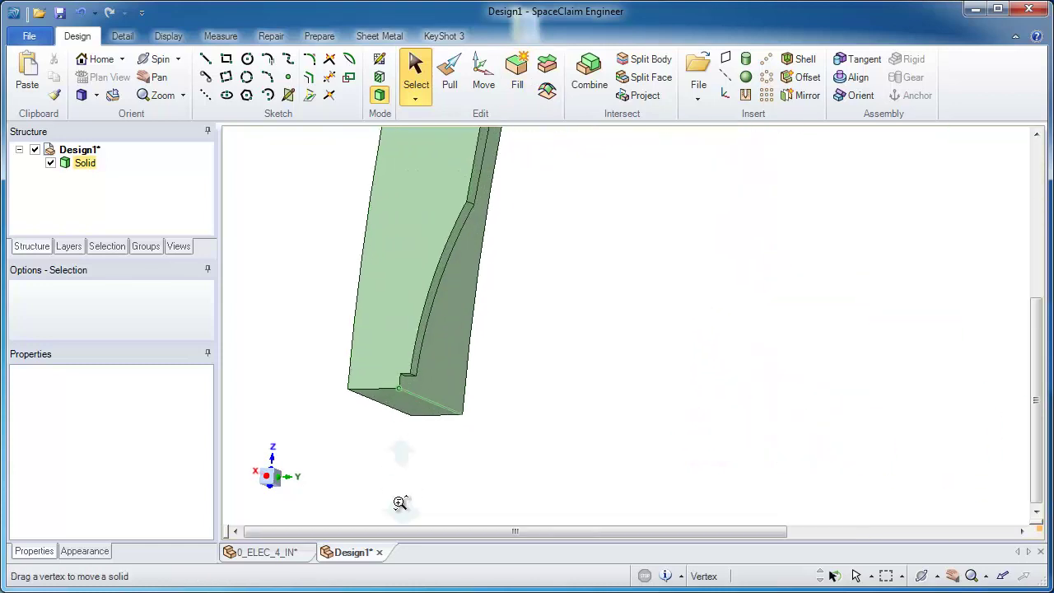
scroll(428, 412, "up", 3)
middle_click_drag(413, 342, 413, 360)
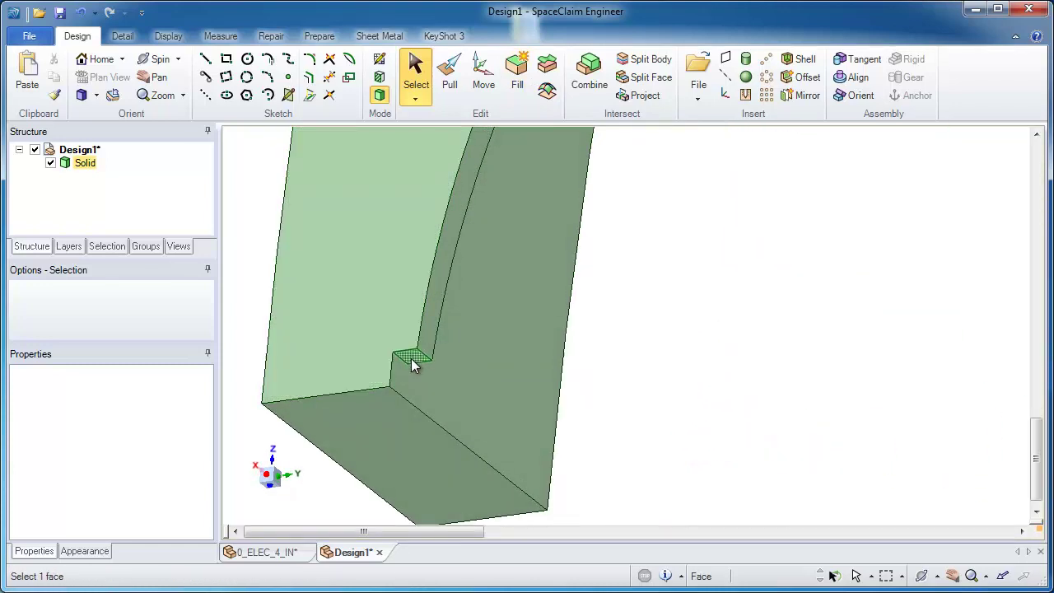
left_click(412, 360)
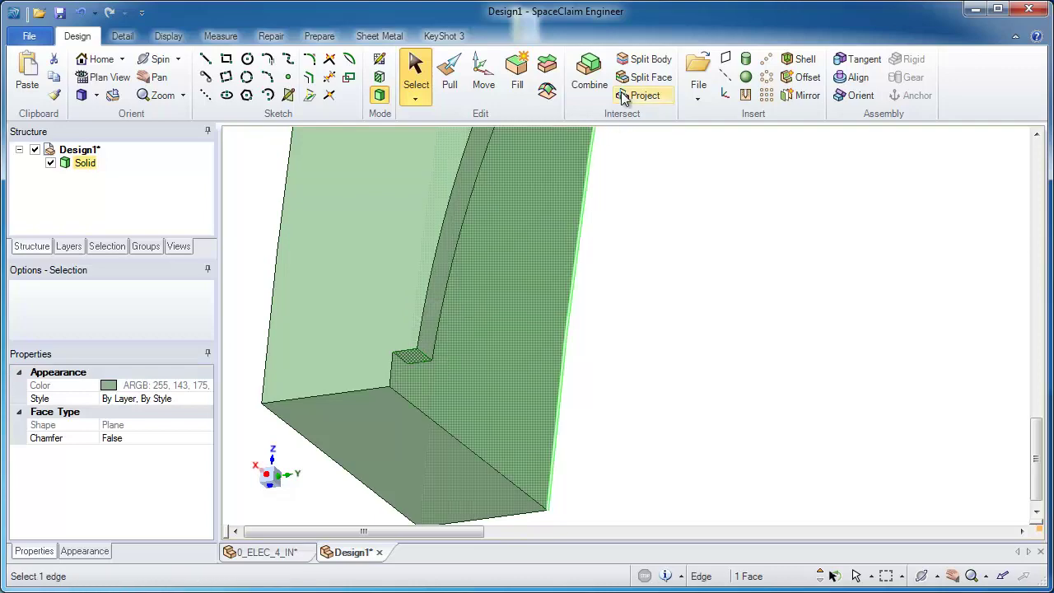
left_click(643, 59)
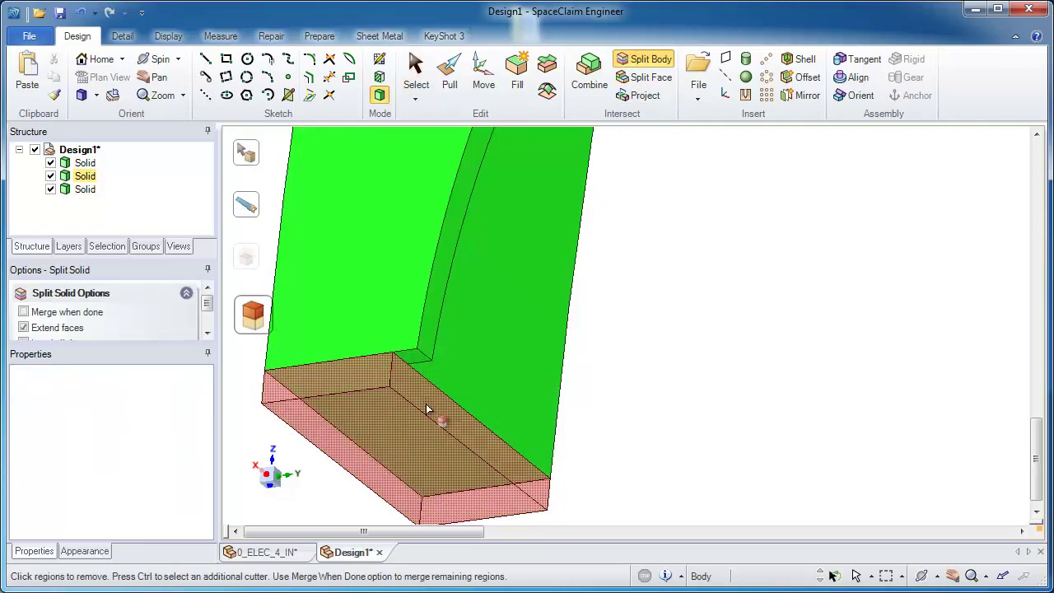
left_click(425, 403)
scroll(677, 424, "down", 3)
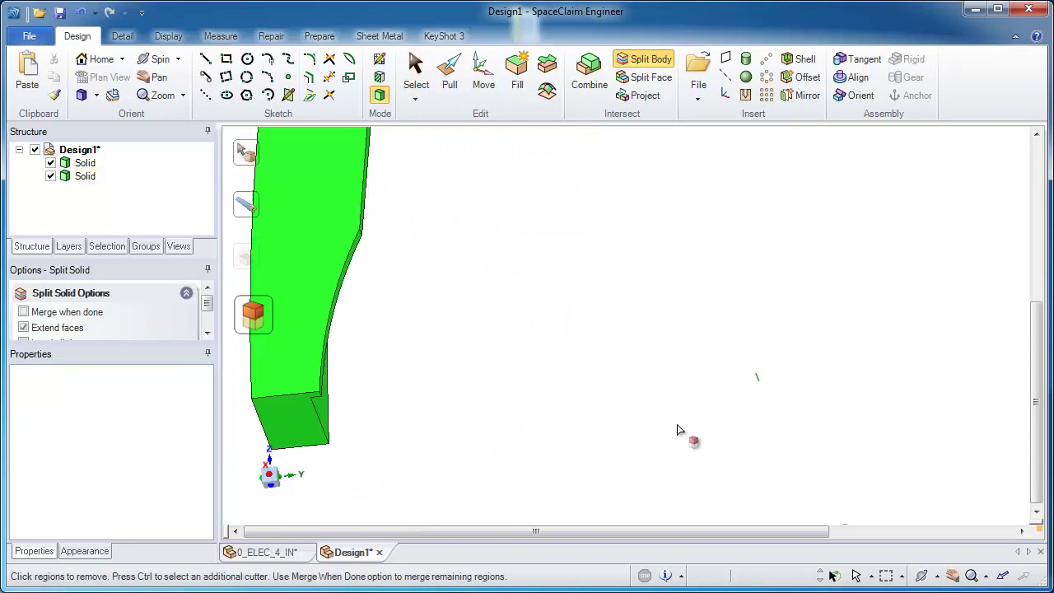
scroll(911, 396, "down", 2)
scroll(961, 371, "down", 1)
left_click(942, 325)
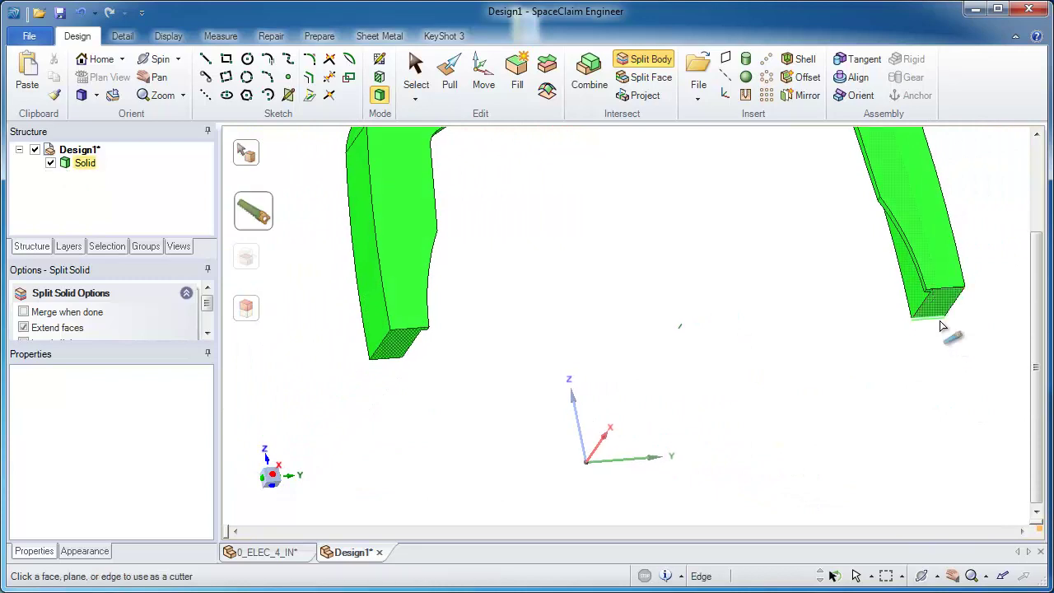
Step: Split the body along its inner face, leaving one thinner arch body
mouse_move(941, 322)
middle_mouse_down()
mouse_move(827, 276)
mouse_move(754, 265)
middle_mouse_up()
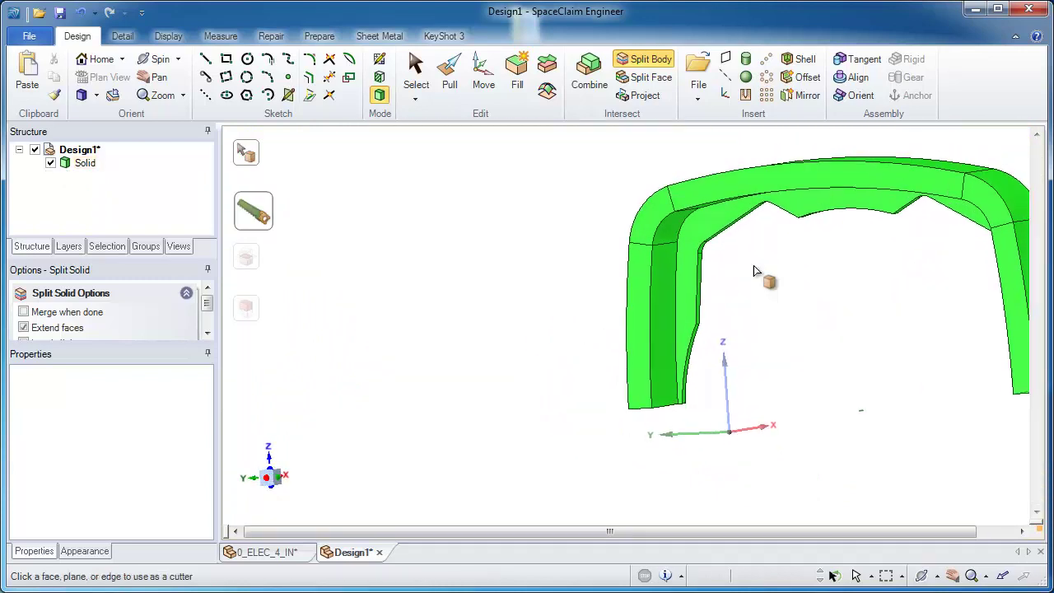
left_click(721, 221)
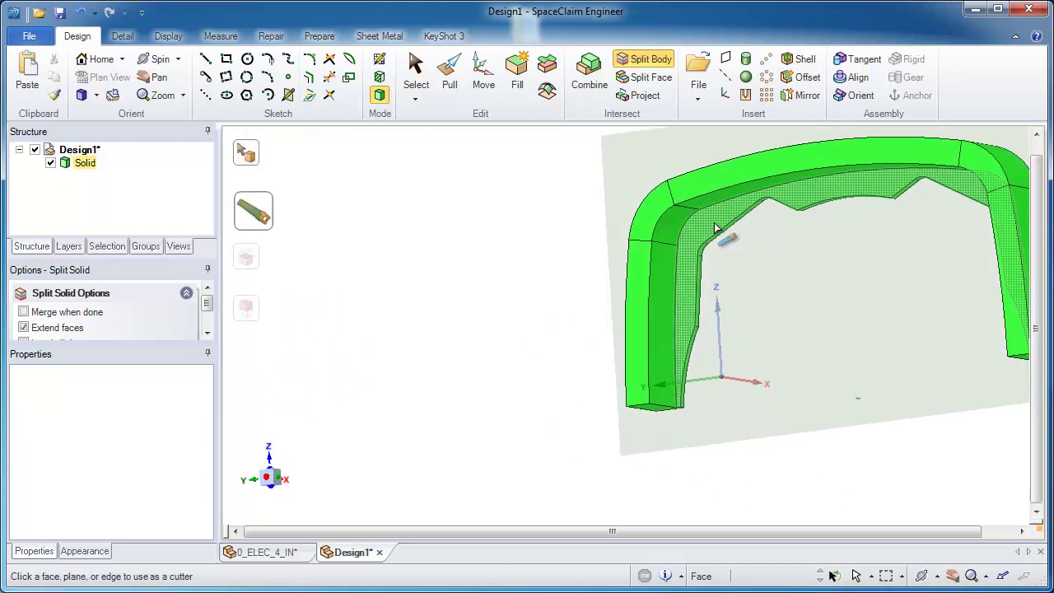
left_click(714, 226)
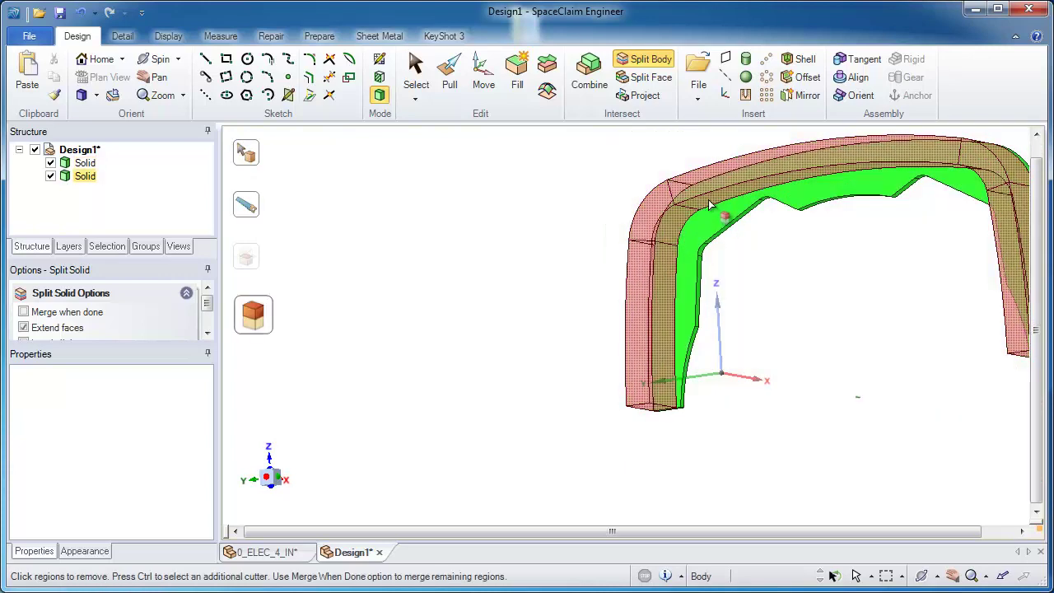
key("Escape")
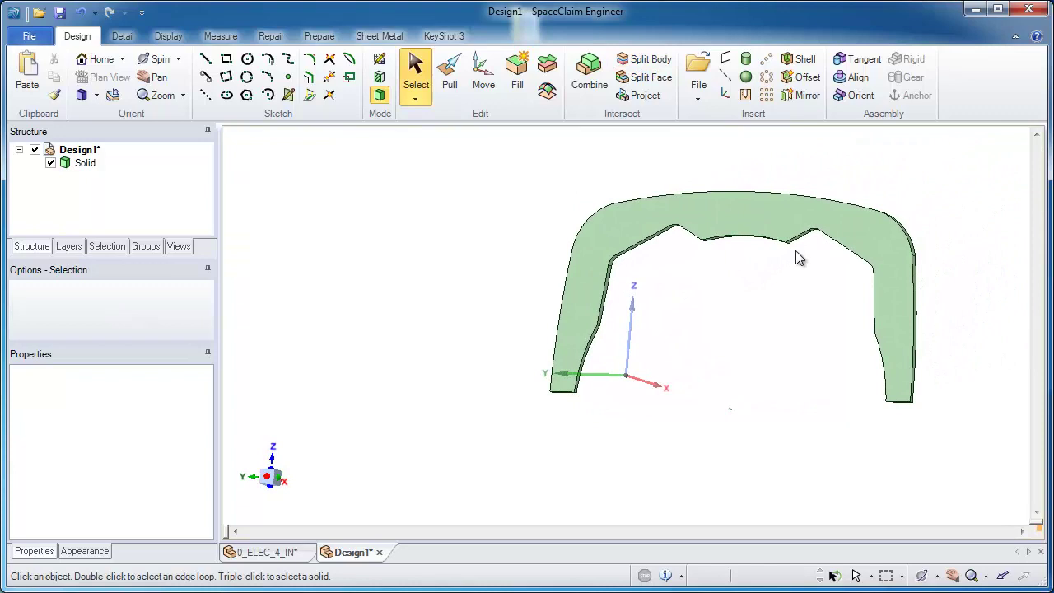
middle_click_drag(774, 286, 715, 320)
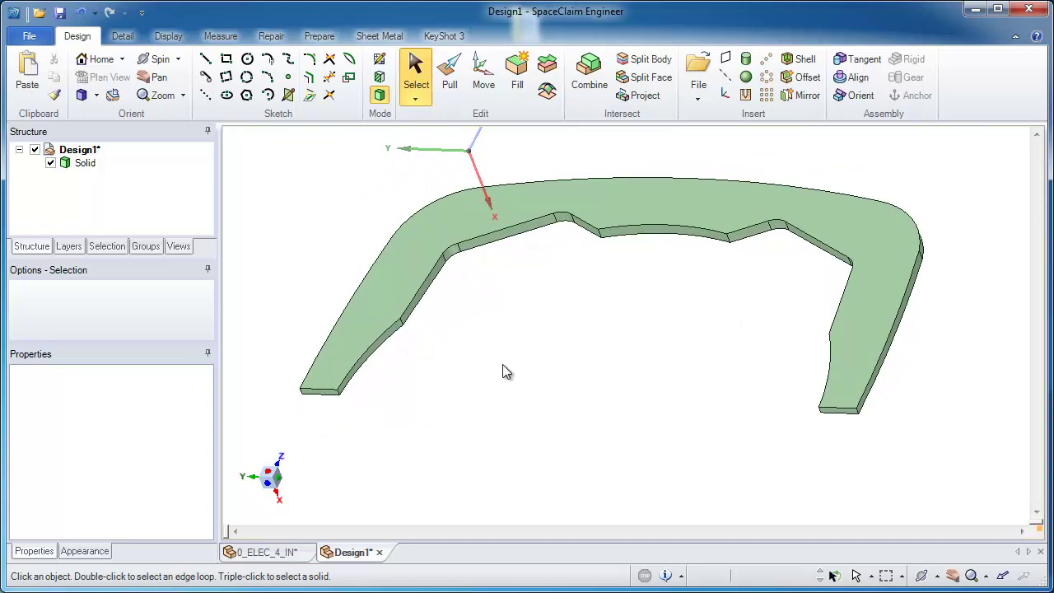
left_click(379, 332)
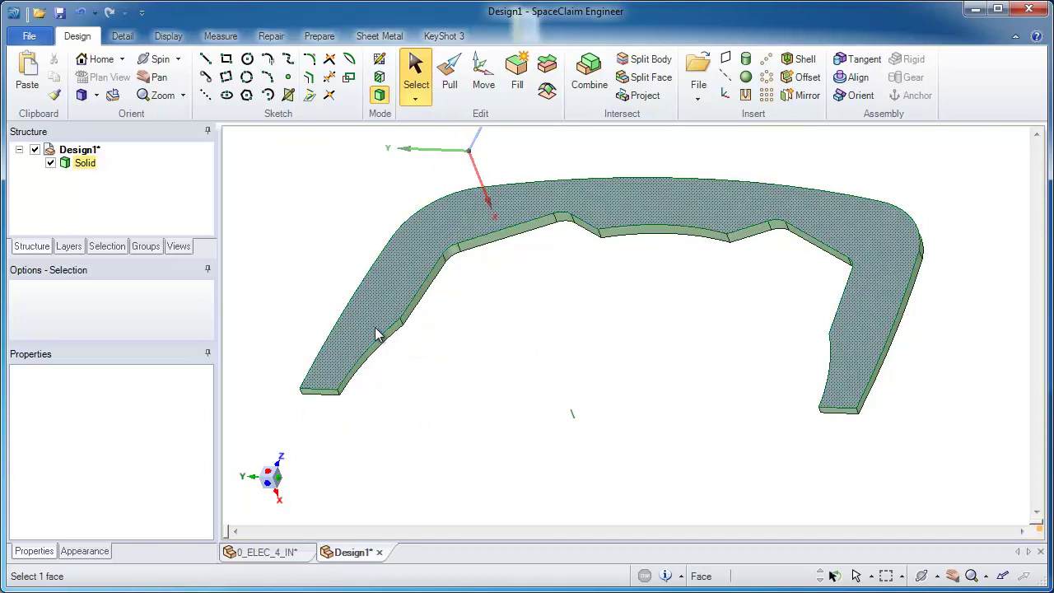
left_click(404, 360)
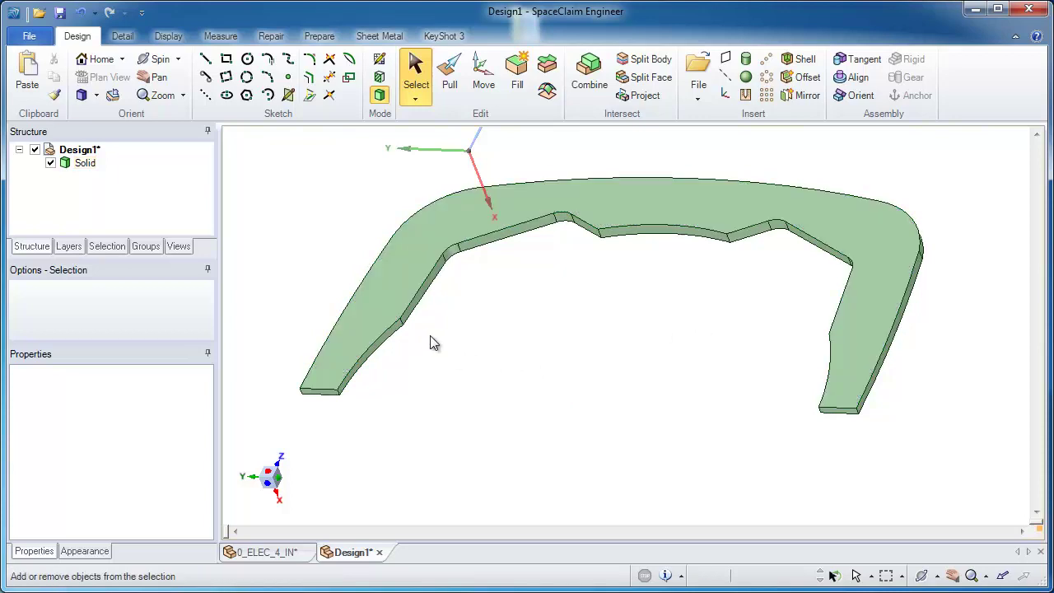
Step: Select all 13 inner wall faces along the inside of the U-shaped solid
scroll(412, 342, "up", 3)
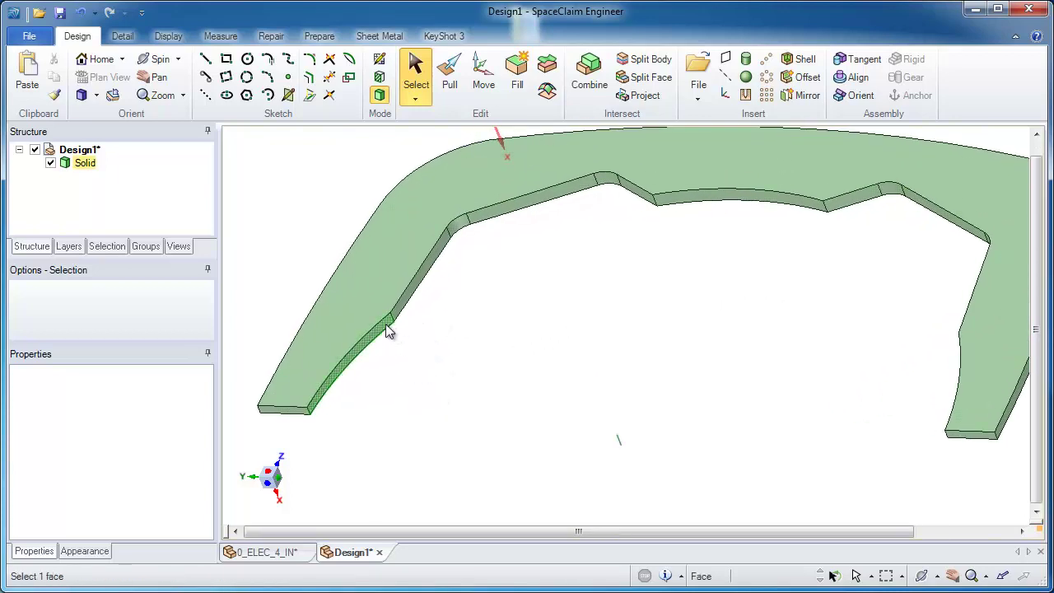
left_click(389, 332)
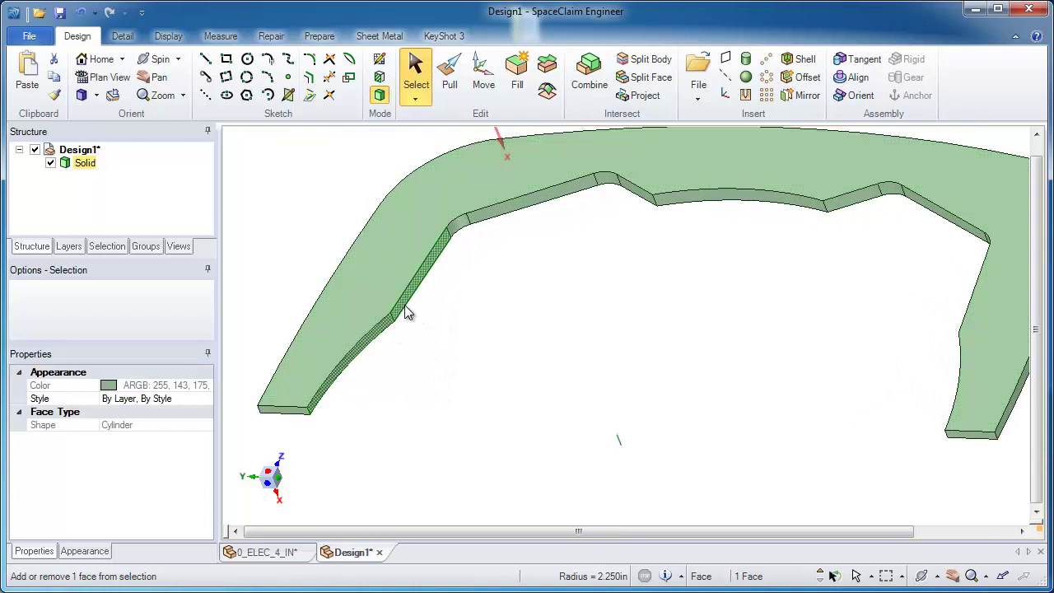
double_click(404, 304, "ctrl")
left_click(730, 199, "ctrl")
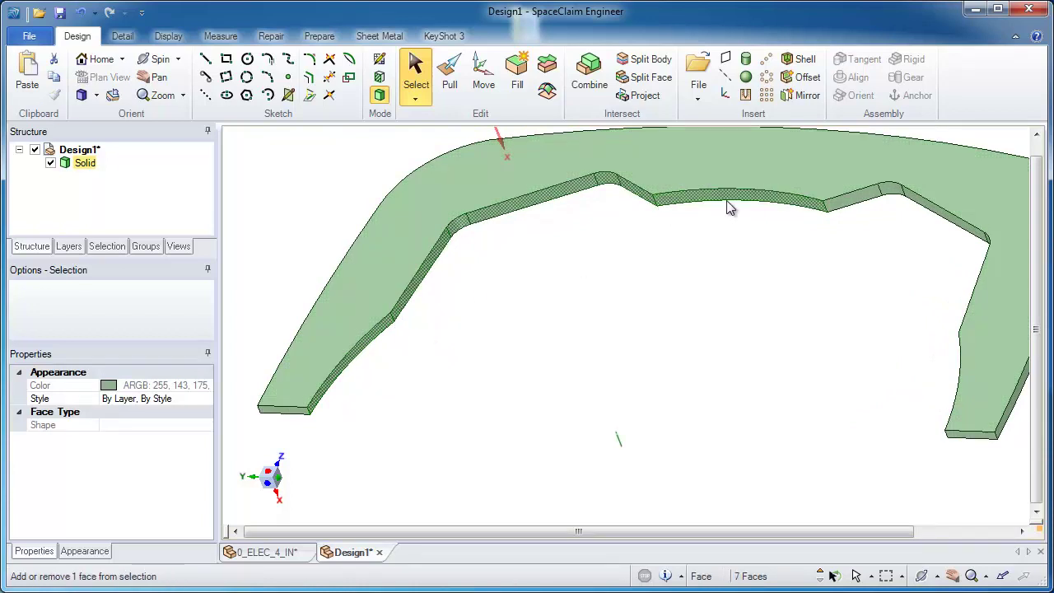
double_click(854, 203, "ctrl")
scroll(960, 259, "up", 5)
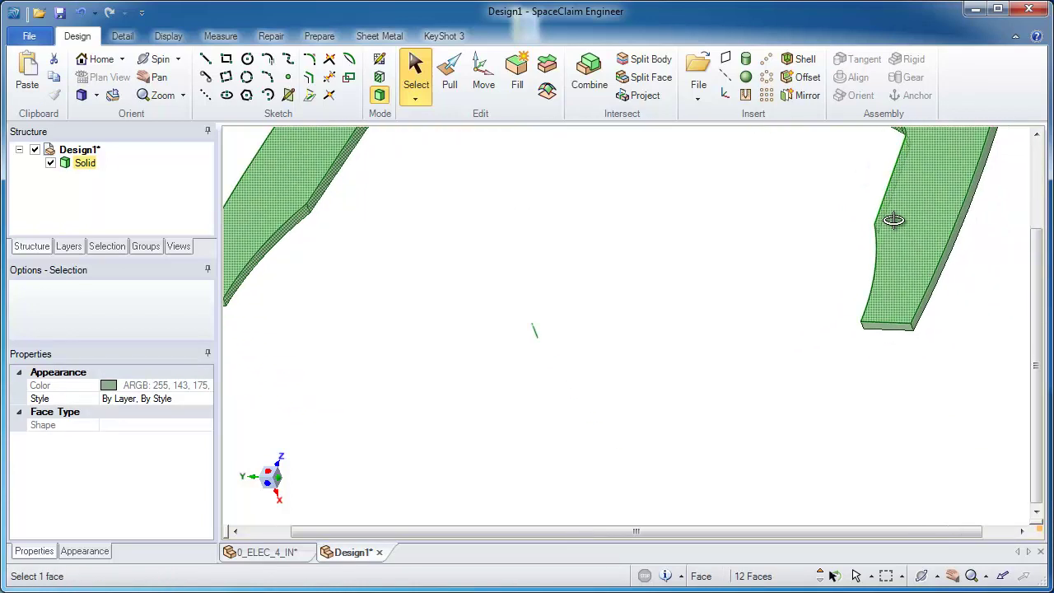
scroll(895, 222, "up", 2)
scroll(1002, 216, "up", 2)
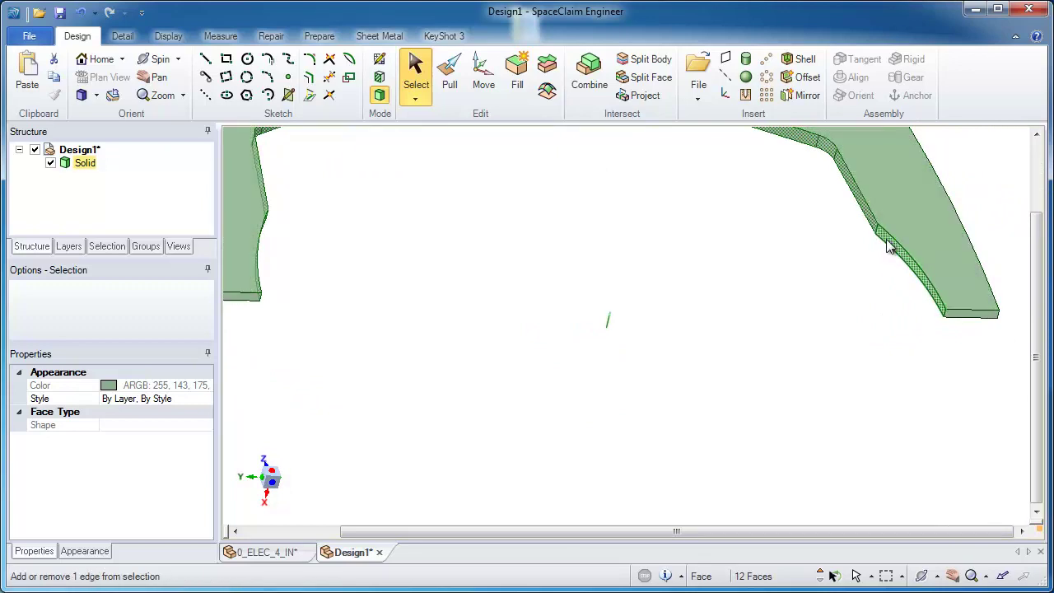
scroll(824, 324, "down", 3)
scroll(819, 319, "down", 1)
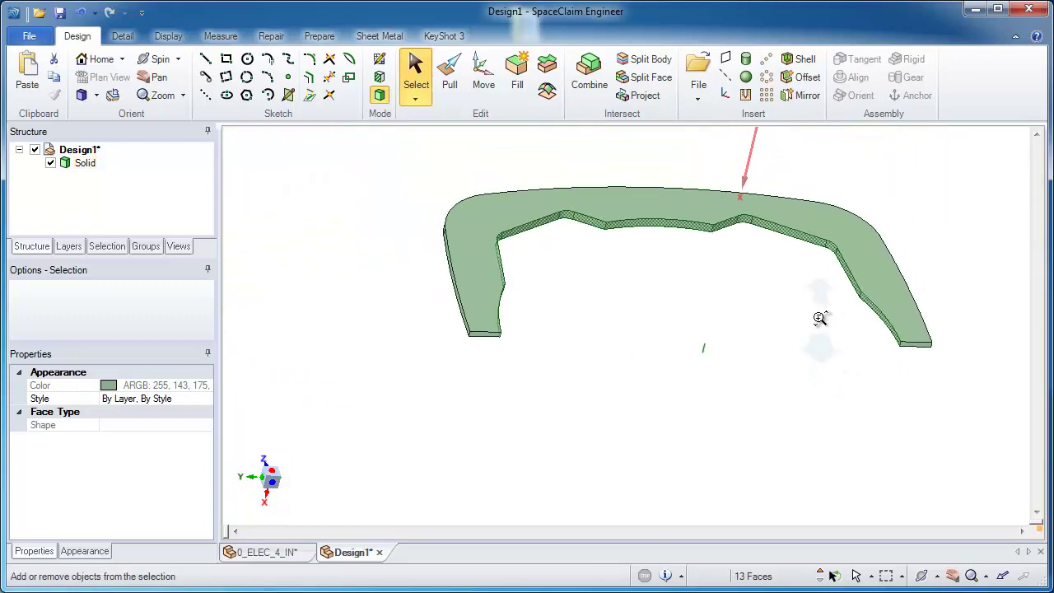
Step: Pull the selected inner faces outward by a small offset, then clear the selection
left_click(455, 91)
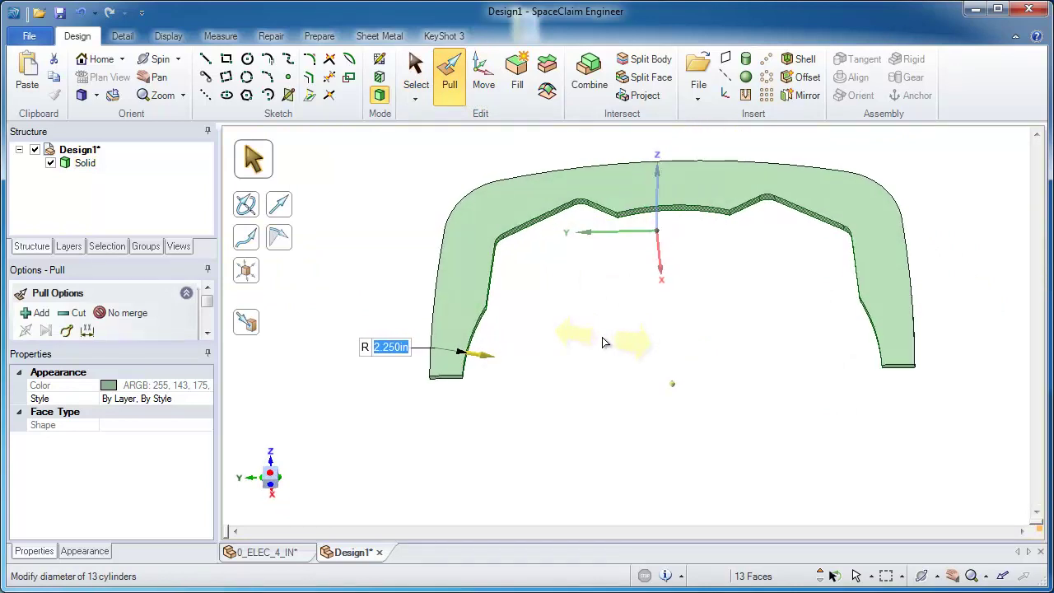
left_click_drag(602, 342, 595, 342)
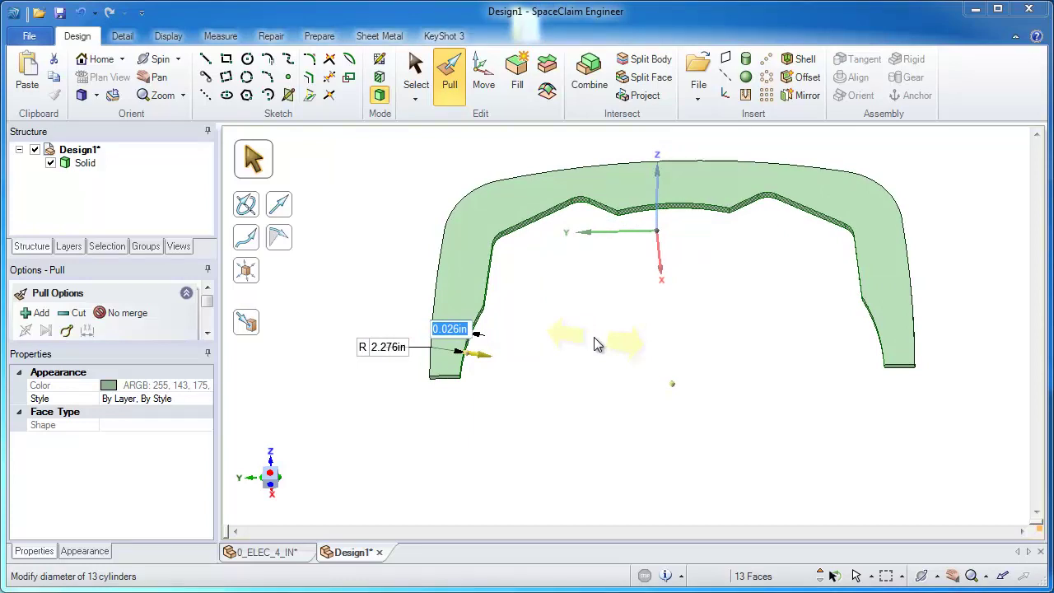
key("BackSpace")
key("Return")
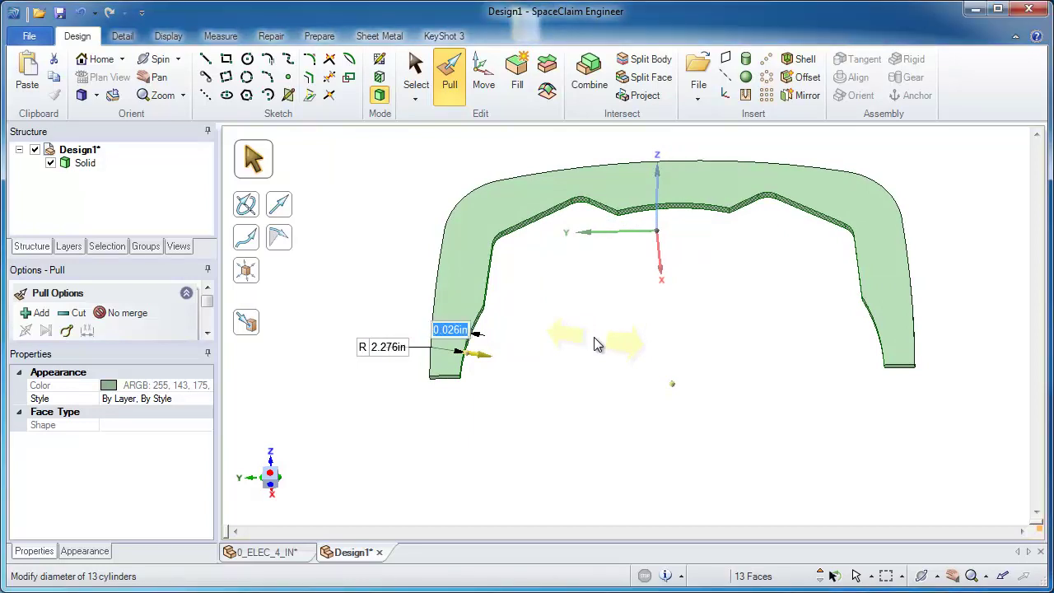
left_click(532, 404)
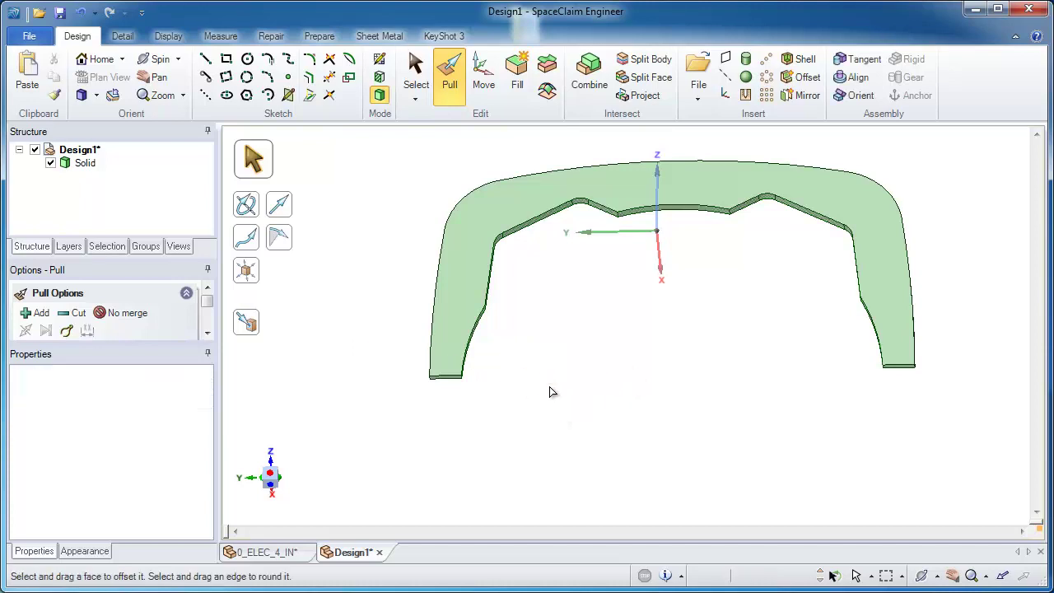
Step: Orbit the electrode solid slightly to inspect it from another angle
mouse_move(549, 387)
middle_mouse_down()
mouse_move(546, 348)
mouse_move(474, 355)
middle_mouse_up()
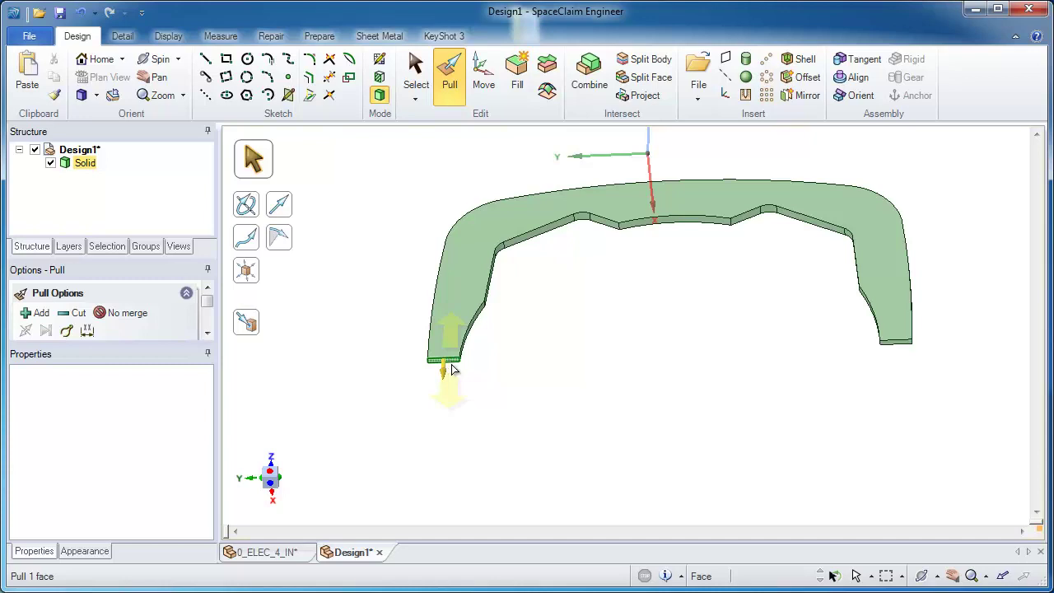
middle_click_drag(477, 379, 532, 362)
right_click_drag(532, 362, 538, 306)
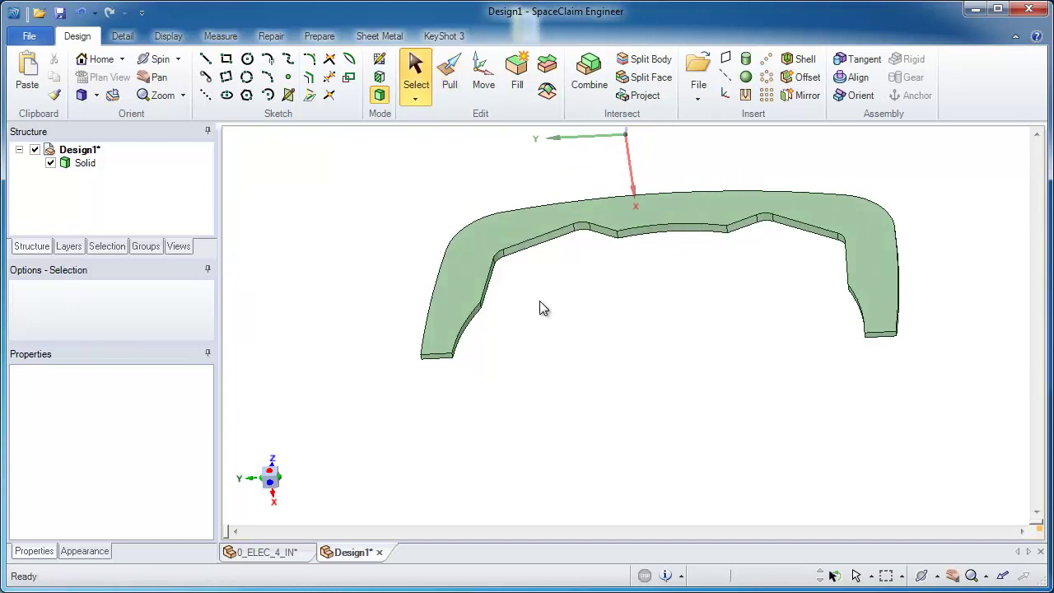
Step: Run a Measure Draft analysis on the electrode using the bottom face as direction
left_click(220, 36)
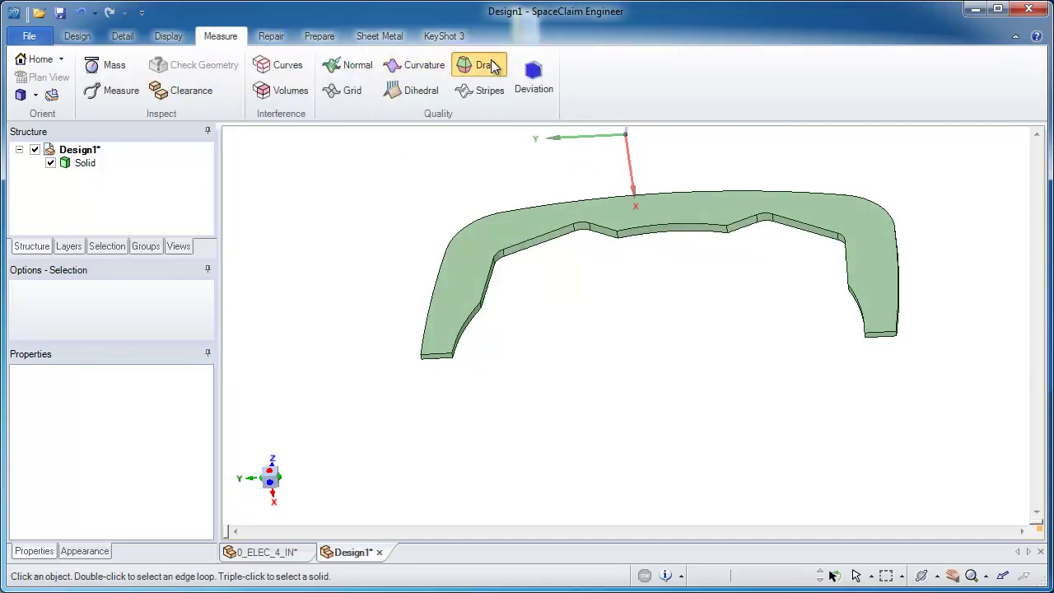
left_click(479, 65)
left_click(500, 226)
mouse_move(494, 223)
middle_mouse_down()
mouse_move(459, 346)
mouse_move(413, 301)
middle_mouse_up()
triple_click(413, 301)
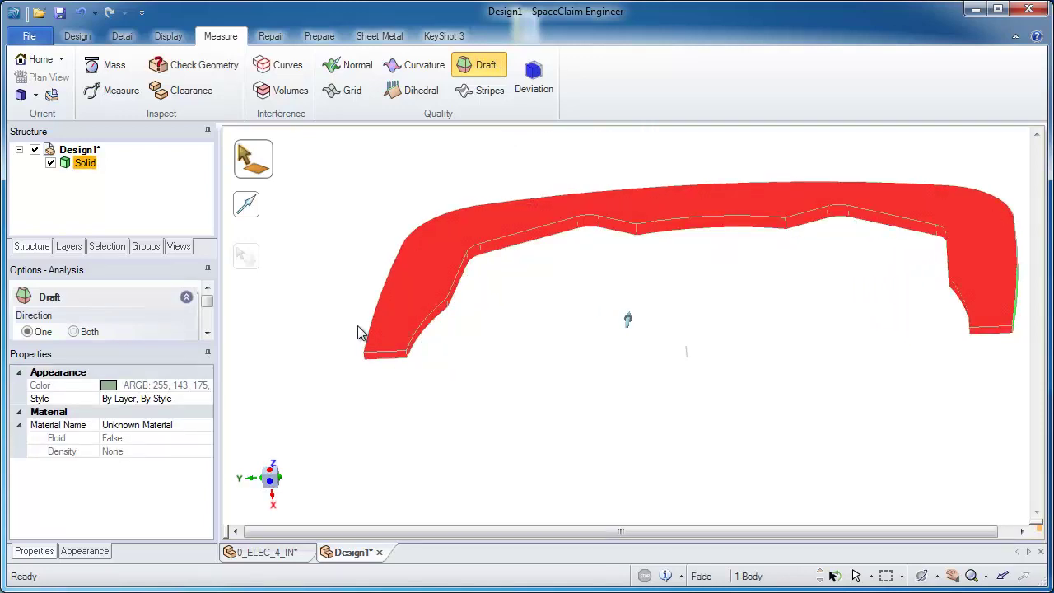
left_click(252, 213)
left_click(381, 360)
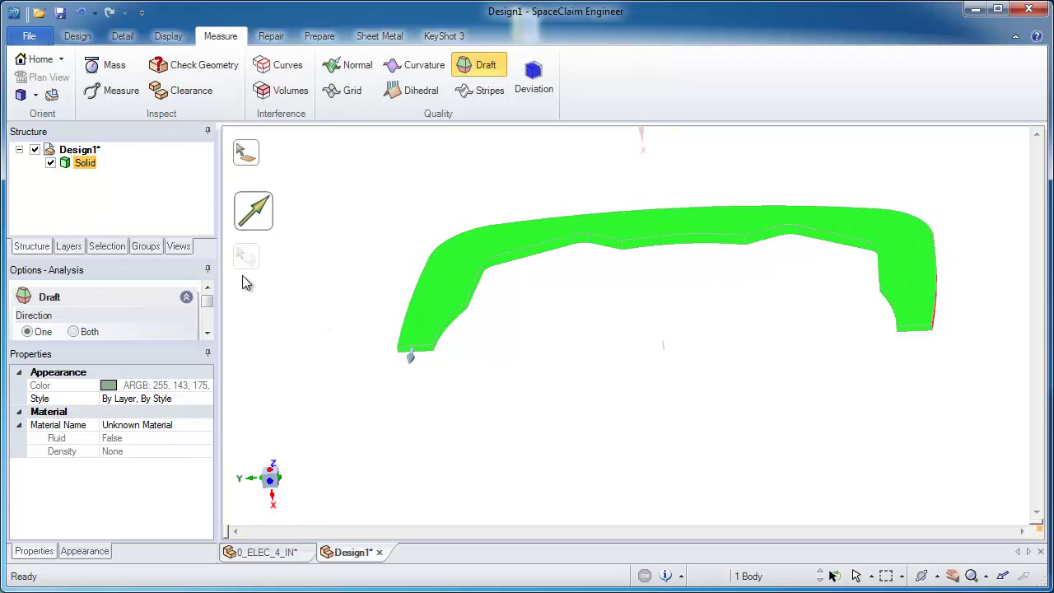
right_click(328, 268)
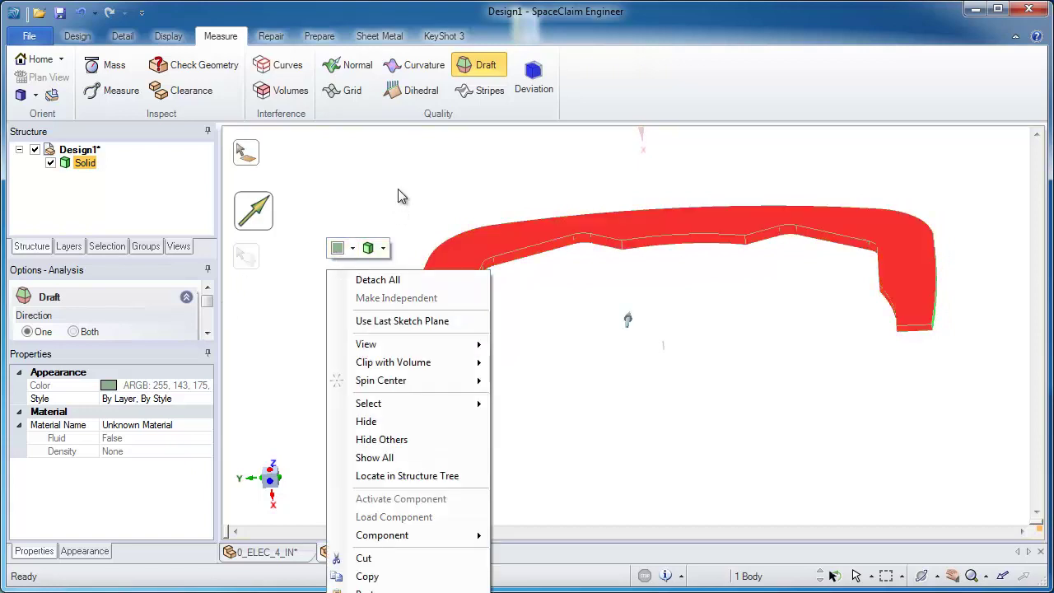
key("Escape")
key("Escape")
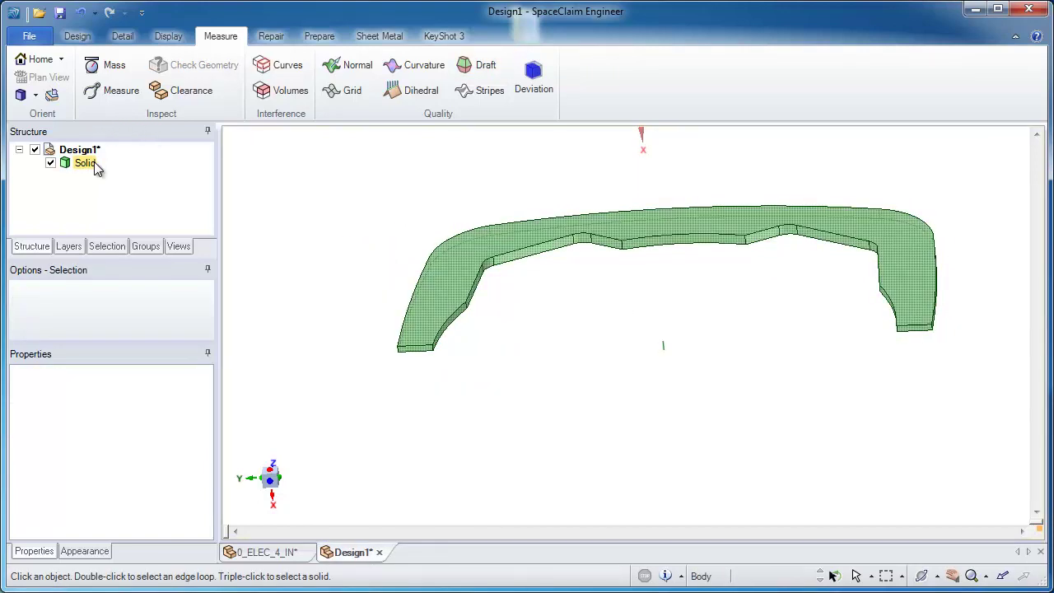
Step: Switch back to the original 0_ELEC_4_IN part document
left_click(91, 163)
left_click(77, 36)
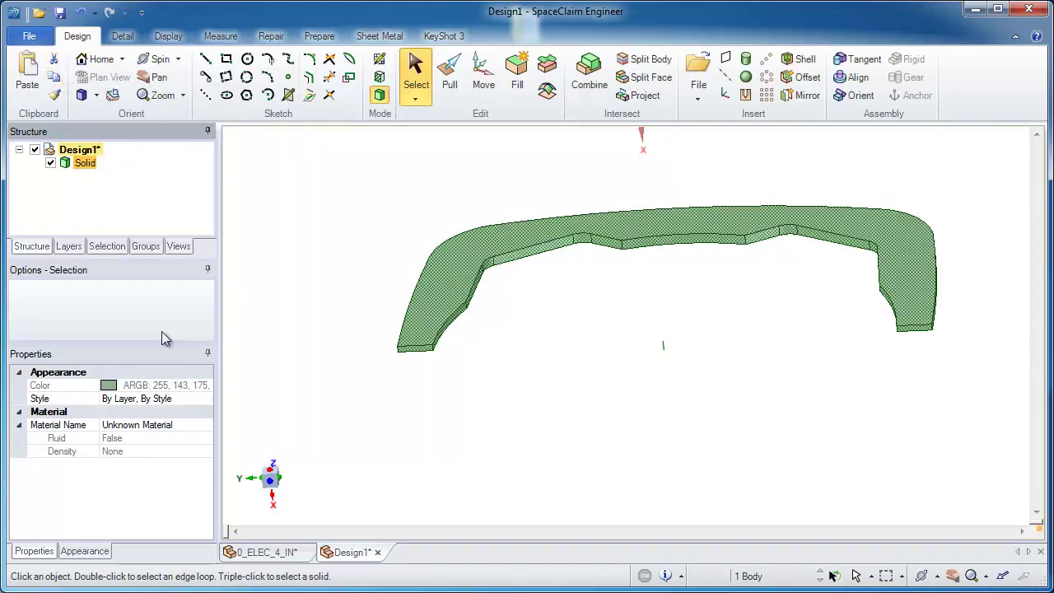
left_click(272, 550)
left_click(272, 336)
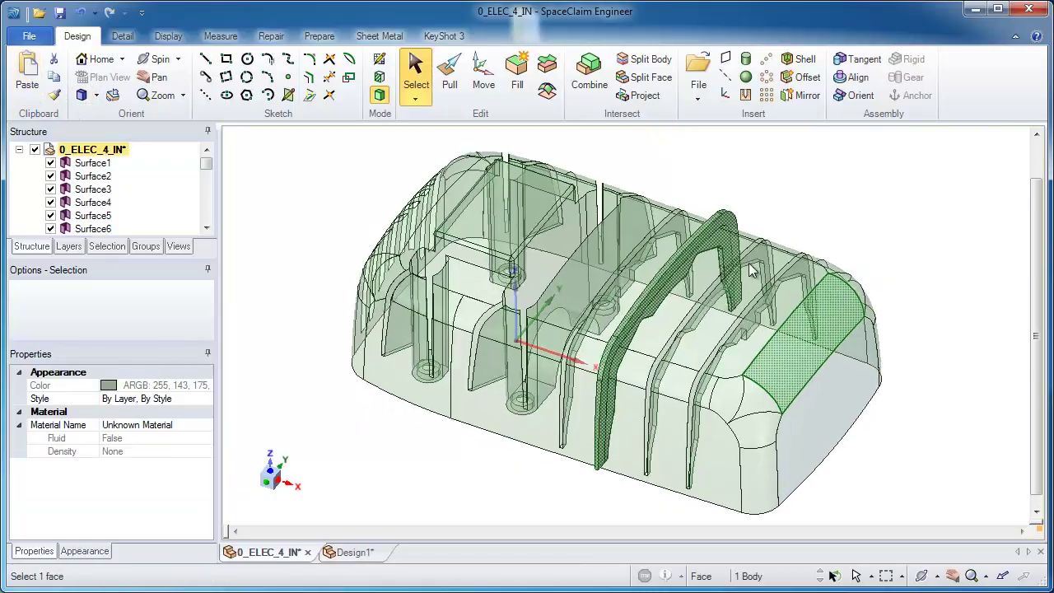
Step: Hide the large face covering the electrode in the housing
mouse_move(690, 343)
middle_mouse_down()
mouse_move(770, 205)
mouse_move(685, 285)
middle_mouse_up()
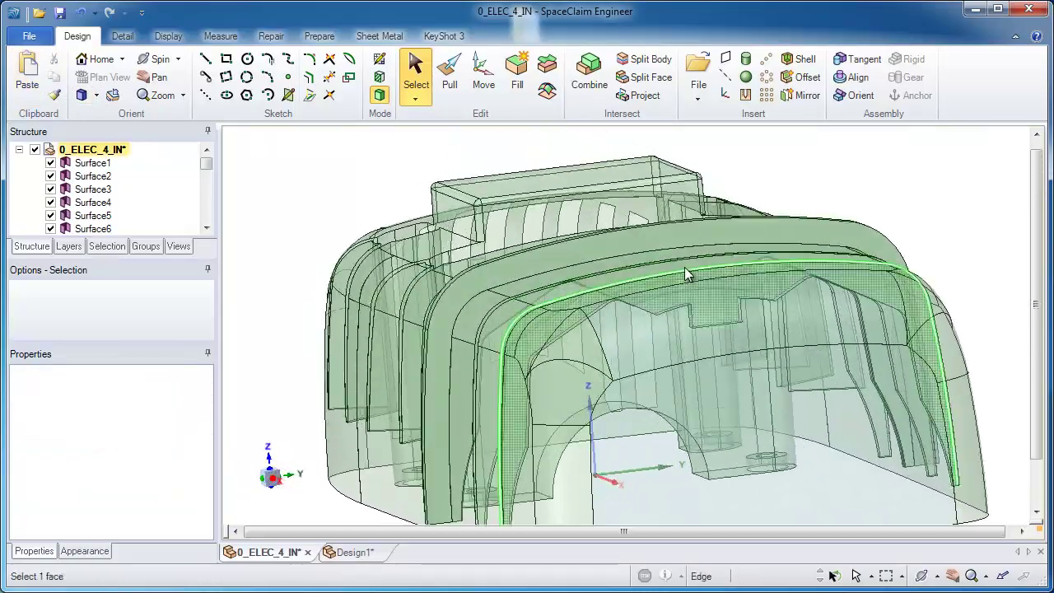
scroll(685, 293, "up", 3)
scroll(696, 336, "up", 3)
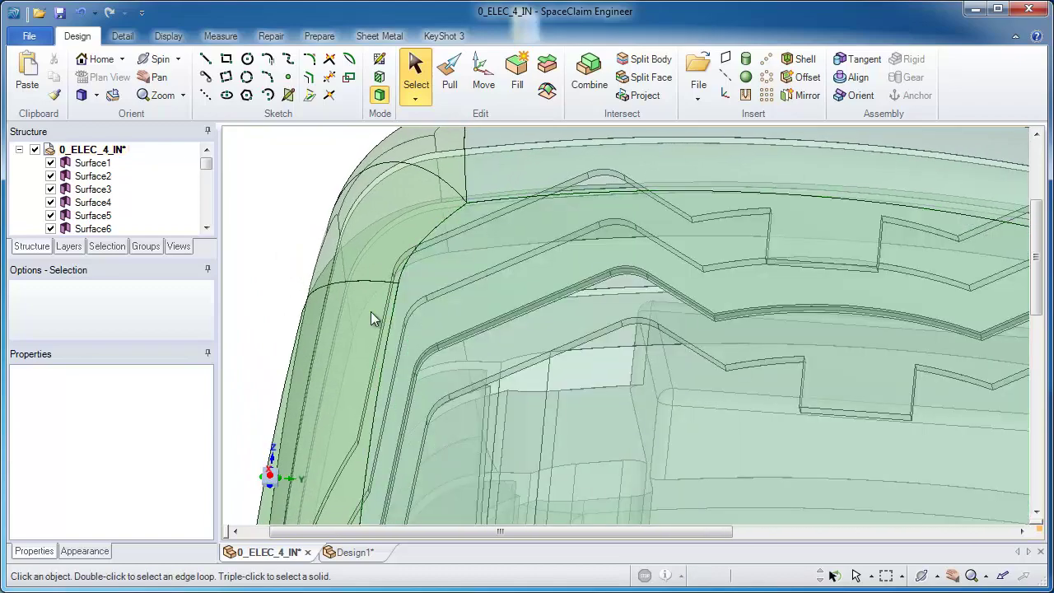
left_click(680, 287)
middle_click_drag(680, 288, 623, 253)
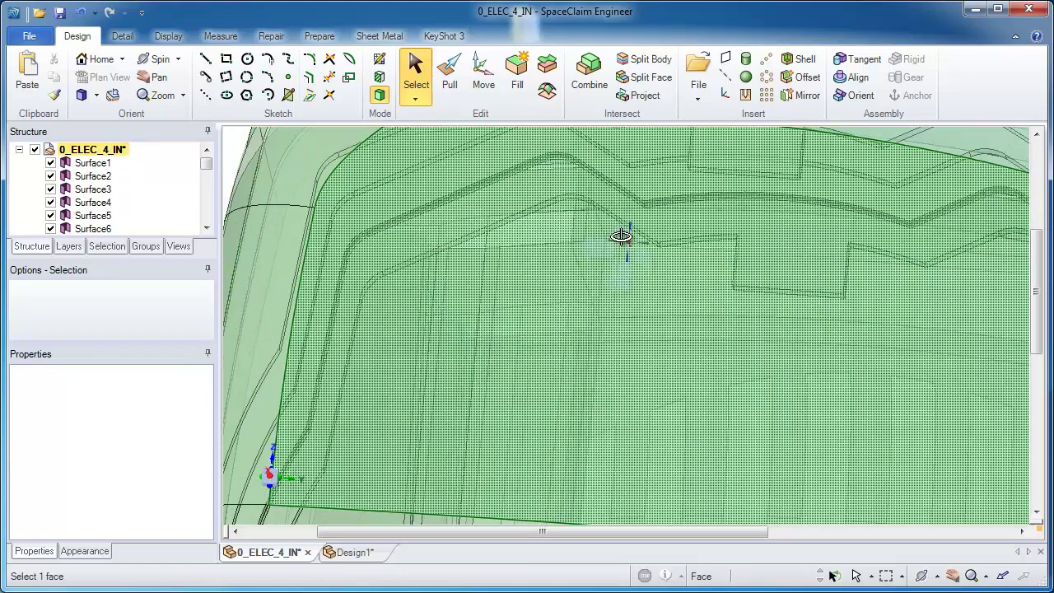
scroll(624, 253, "down", 2)
scroll(618, 305, "down", 5)
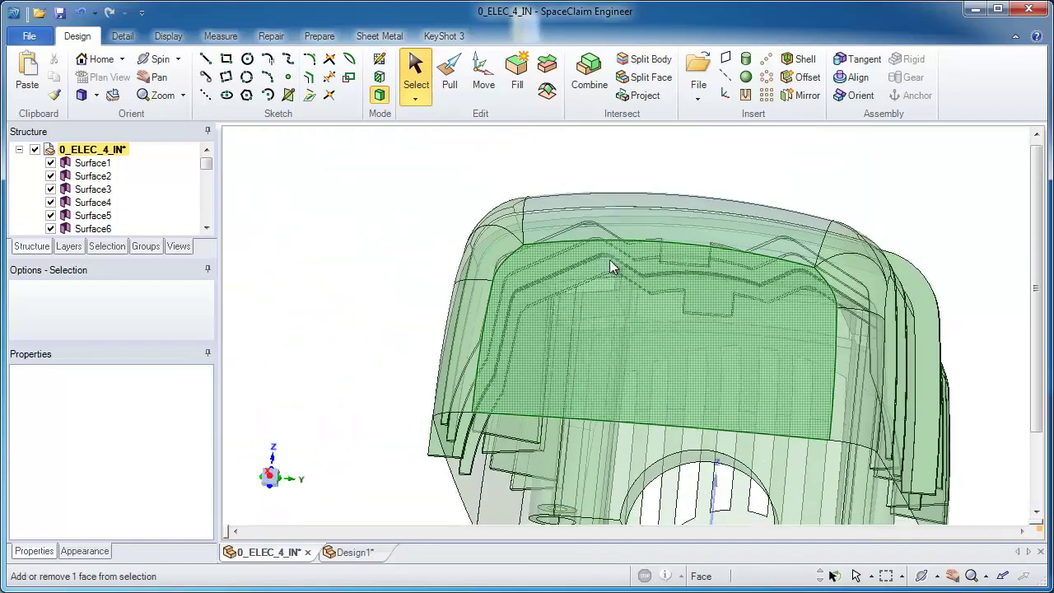
right_click(610, 362)
left_click(643, 489)
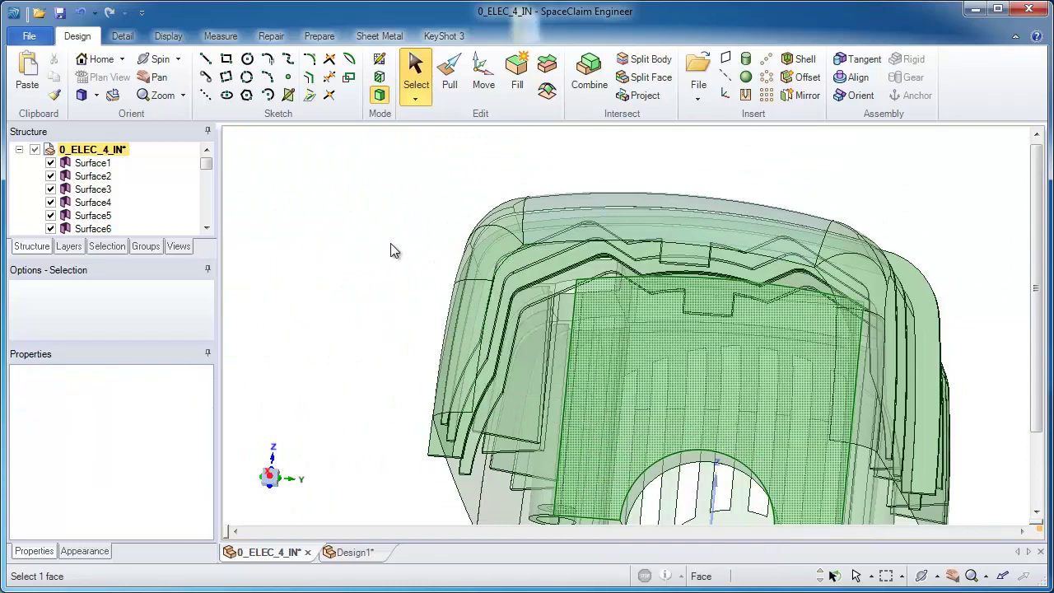
Step: Colour the electrode Solid orange via Display > Color
left_click(665, 266)
scroll(635, 483, "up", 5)
scroll(595, 469, "up", 3)
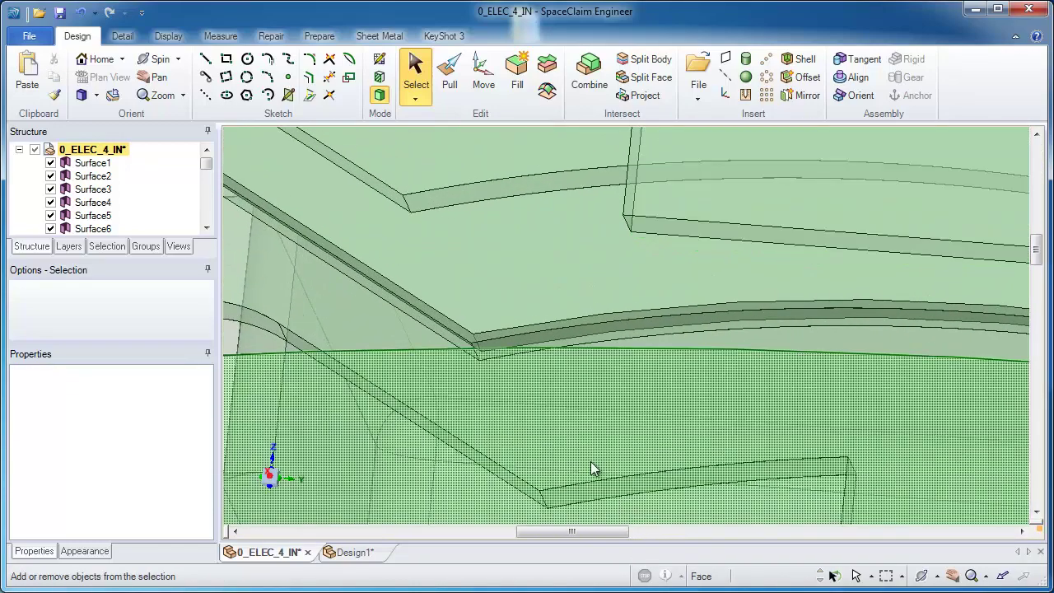
scroll(515, 352, "up", 1)
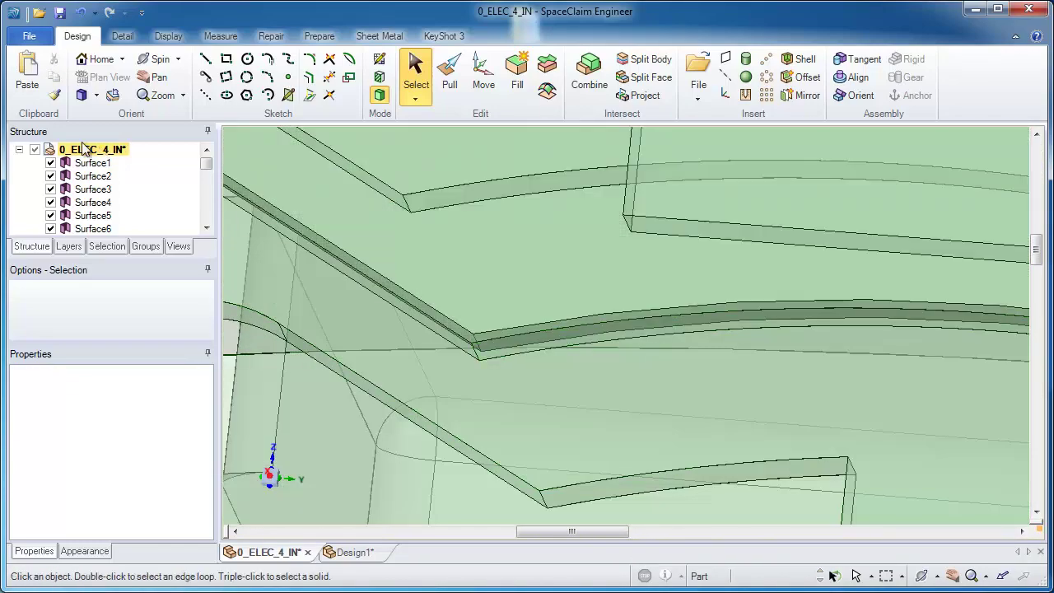
left_click_drag(206, 164, 206, 216)
left_click(85, 228)
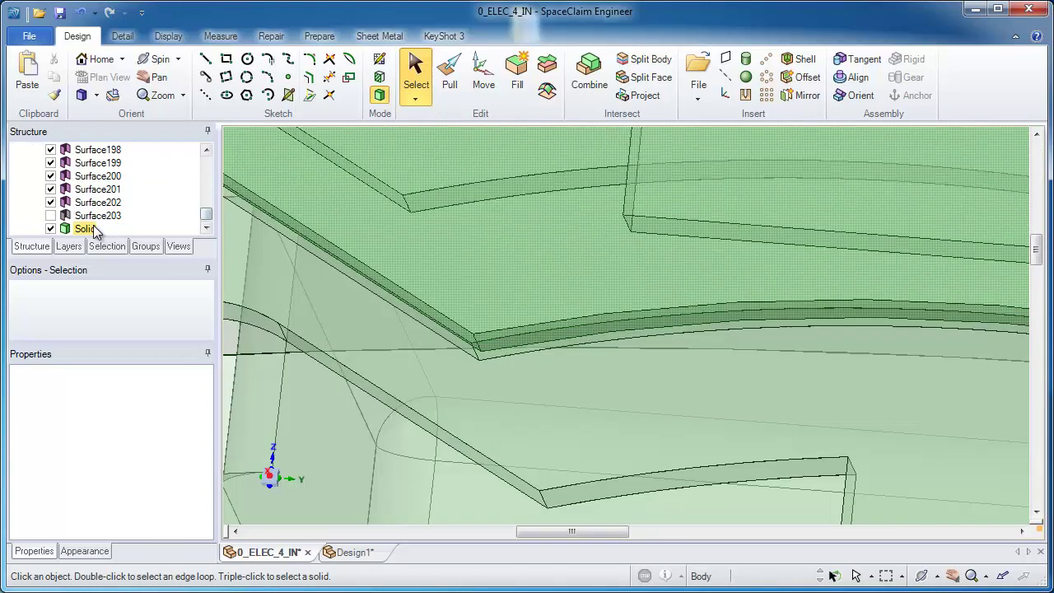
left_click(168, 36)
left_click(156, 93)
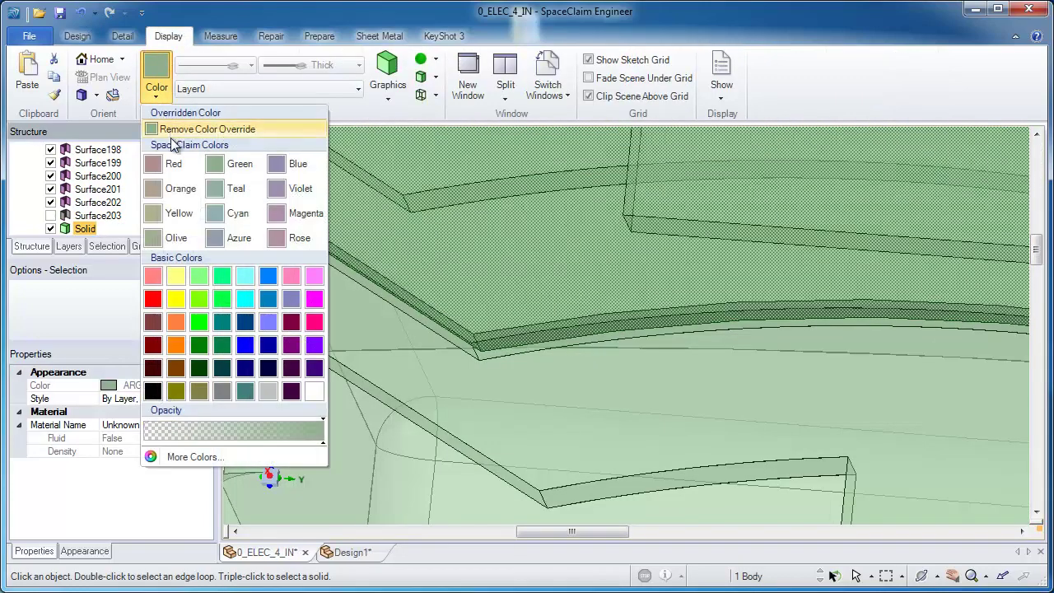
left_click(174, 189)
left_click(396, 303)
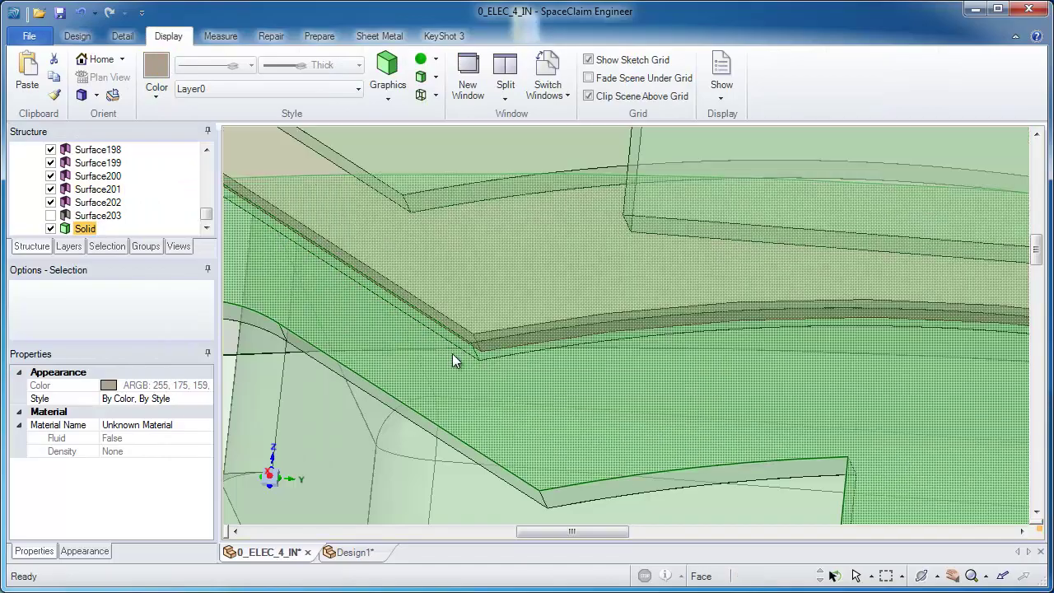
middle_click_drag(487, 349, 486, 130, "ctrl")
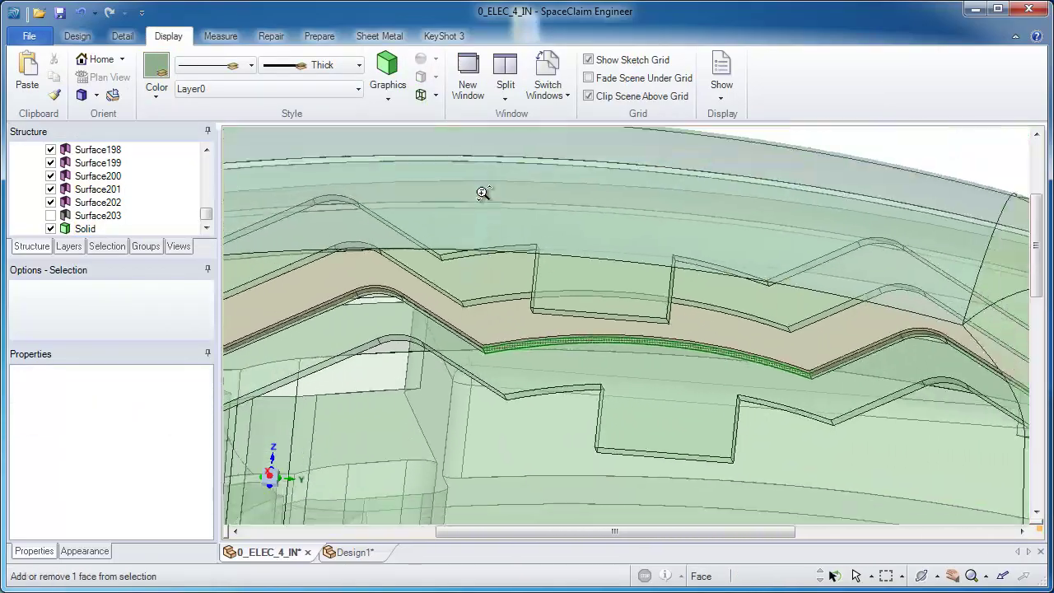
mouse_move(414, 355)
middle_mouse_down()
mouse_move(466, 228)
mouse_move(486, 236)
mouse_move(513, 223)
mouse_move(513, 271)
mouse_move(942, 206)
mouse_move(592, 167)
mouse_move(640, 149)
mouse_move(664, 318)
mouse_move(651, 375)
middle_mouse_up()
scroll(650, 374, "up", 3)
scroll(659, 324, "up", 2)
scroll(666, 318, "up", 3)
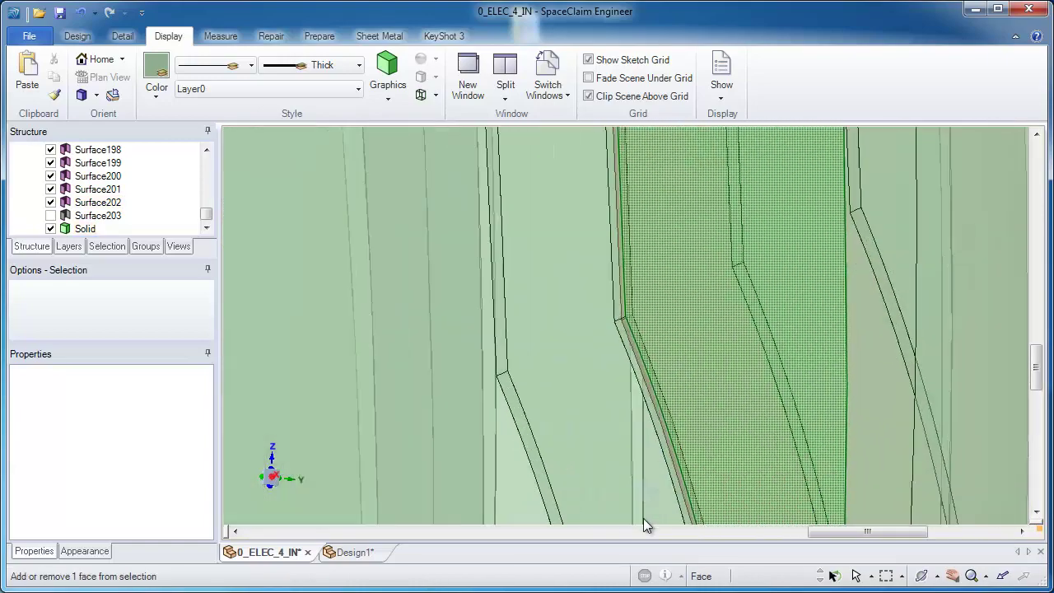
mouse_move(631, 319)
middle_mouse_down()
mouse_move(617, 311)
mouse_move(635, 329)
mouse_move(619, 270)
middle_mouse_up()
scroll(618, 270, "down", 3)
scroll(615, 207, "down", 2)
scroll(607, 172, "down", 2)
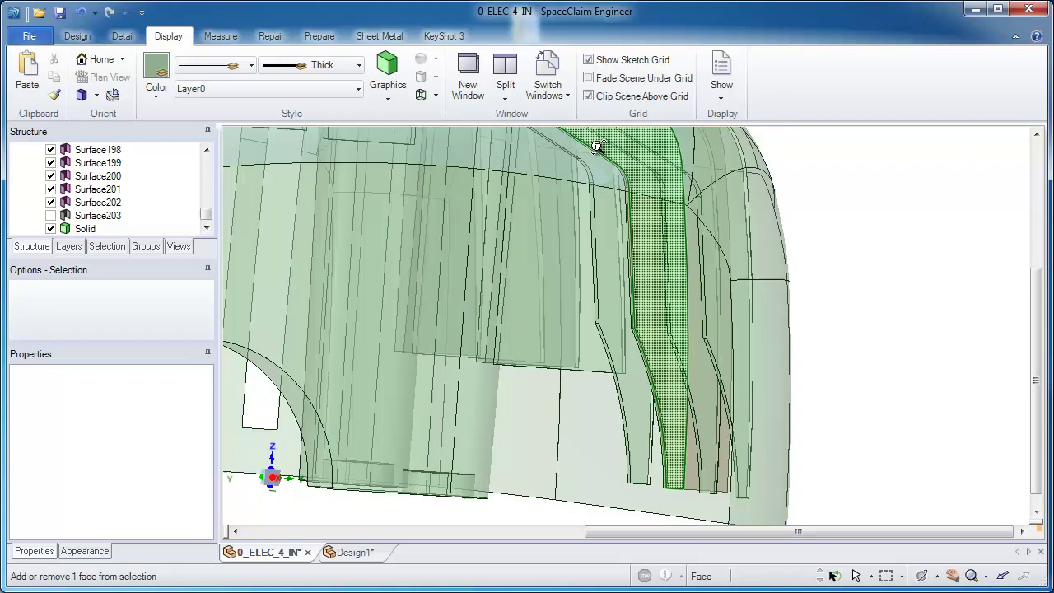